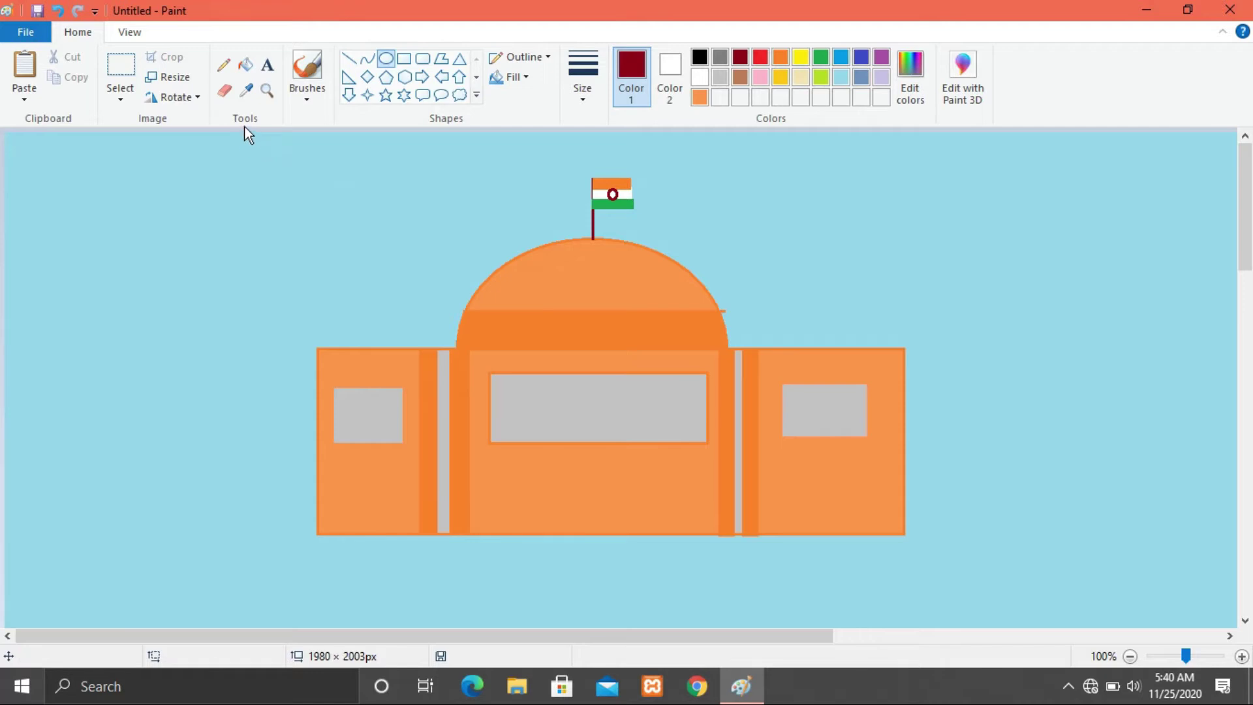
# Place a text box at the building's central grey panel and set its font size to 22
pyautogui.click(269, 67)
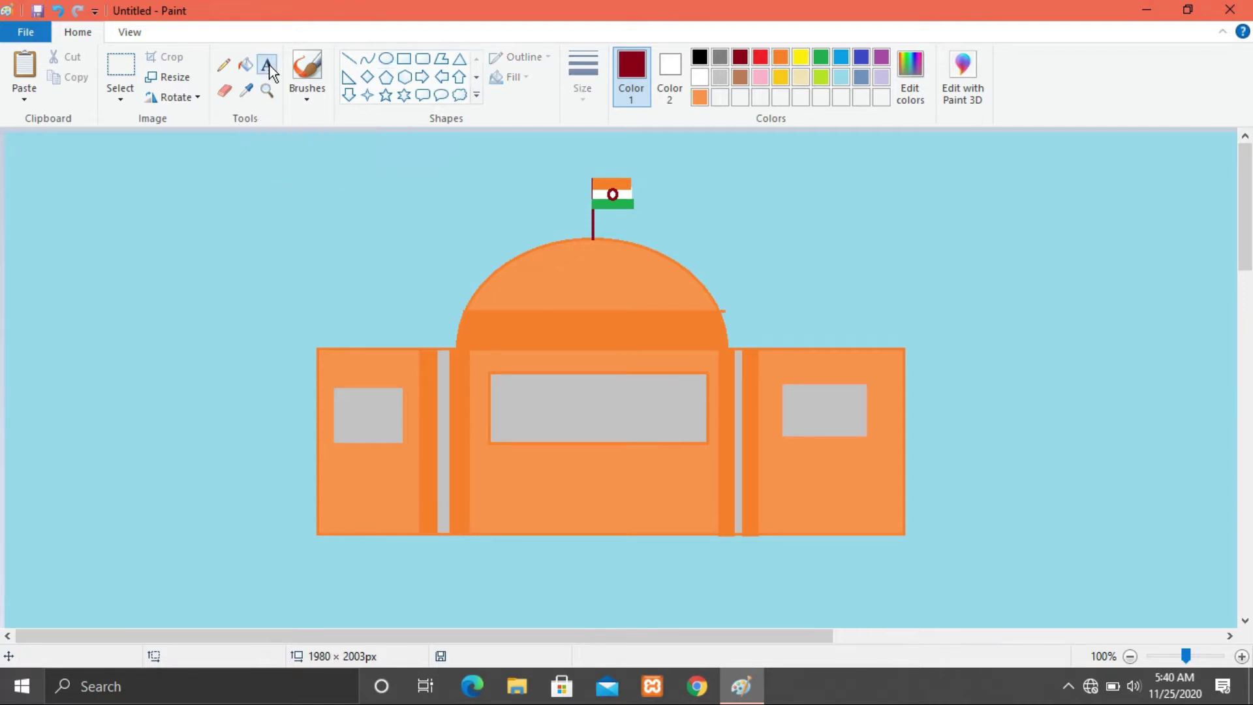
pyautogui.click(502, 392)
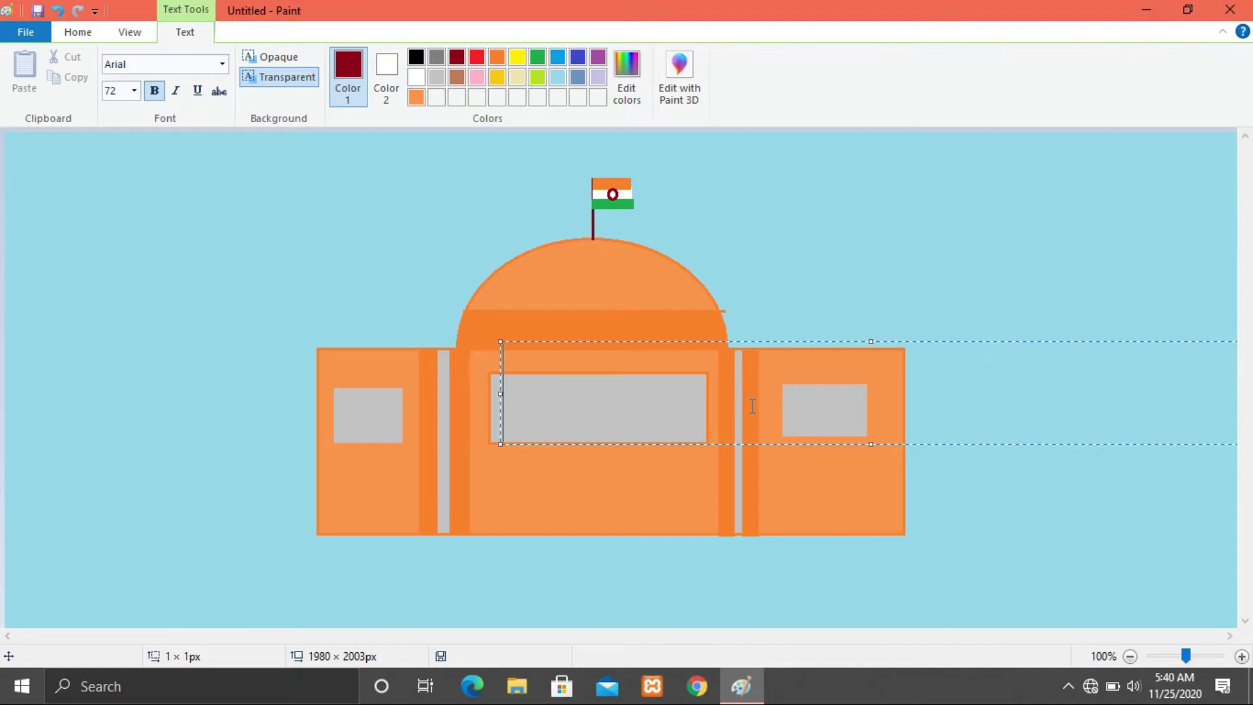
pyautogui.click(135, 96)
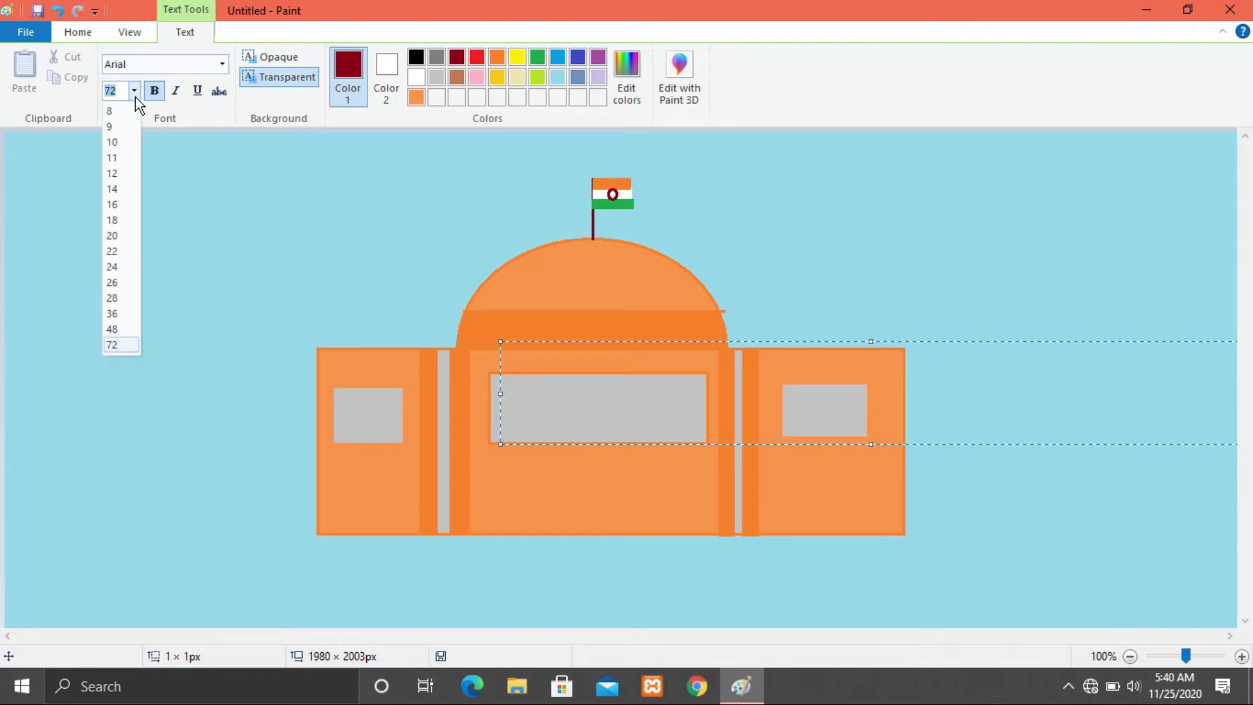
pyautogui.click(112, 298)
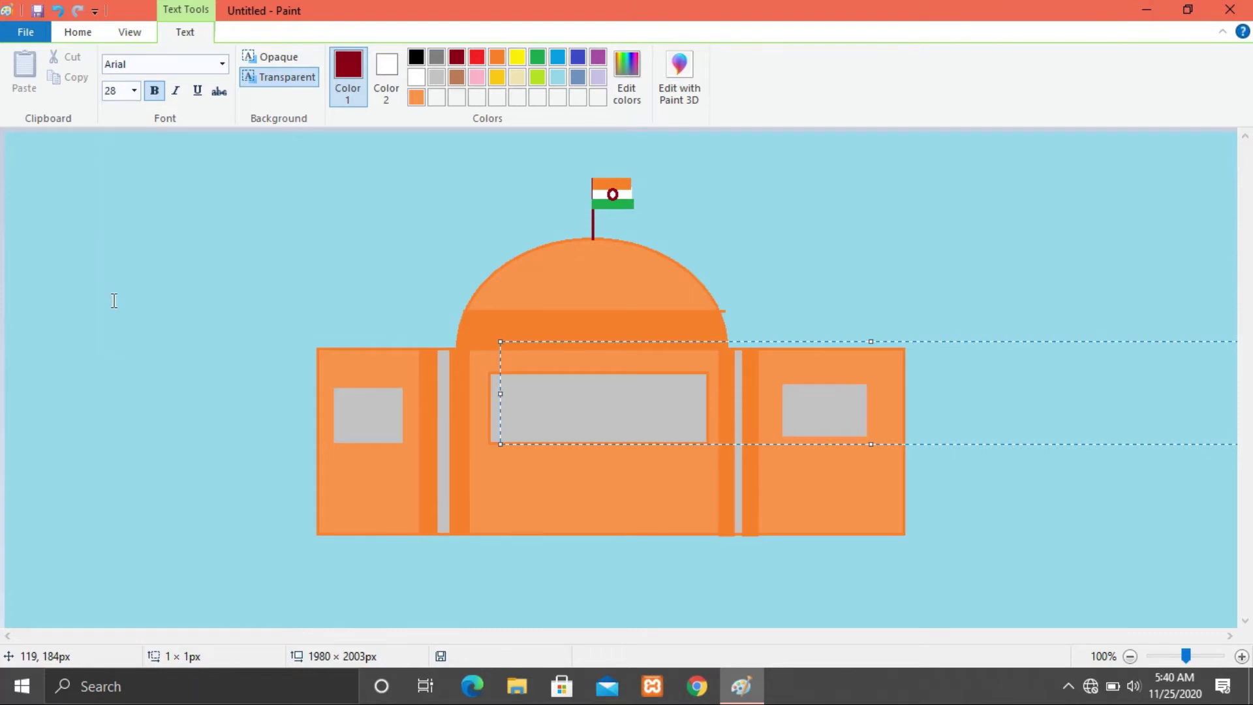
pyautogui.click(133, 92)
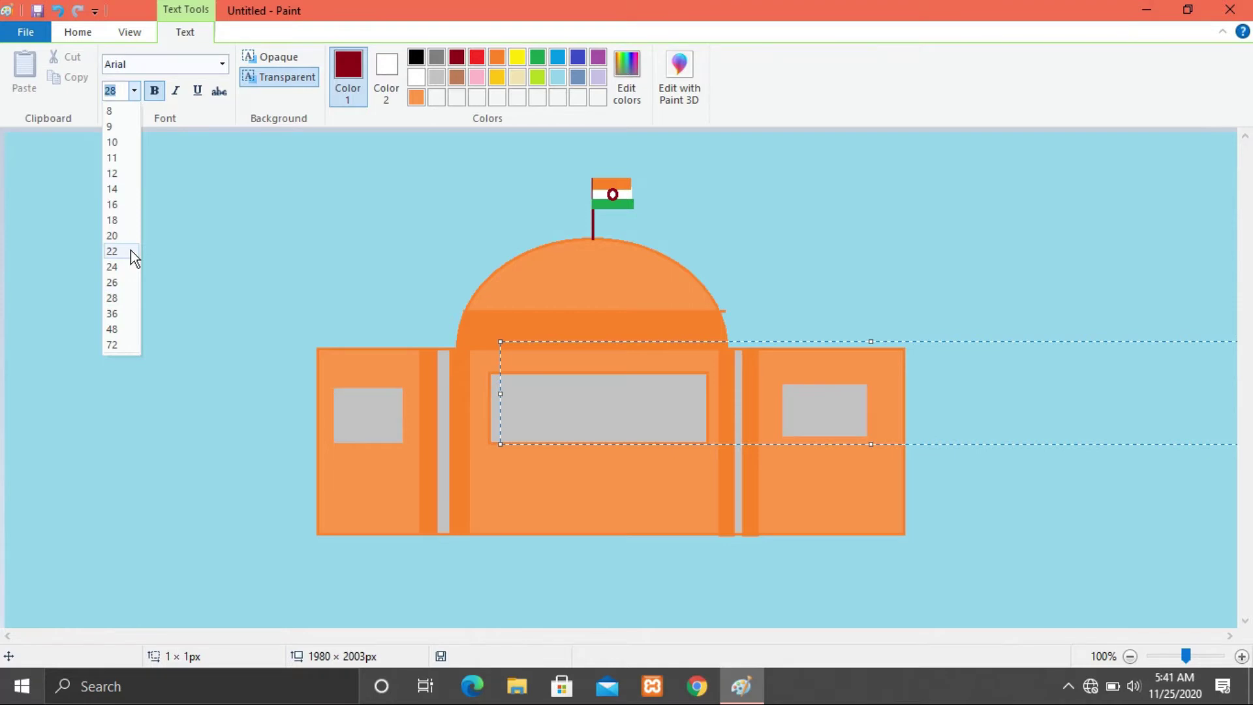
pyautogui.click(112, 251)
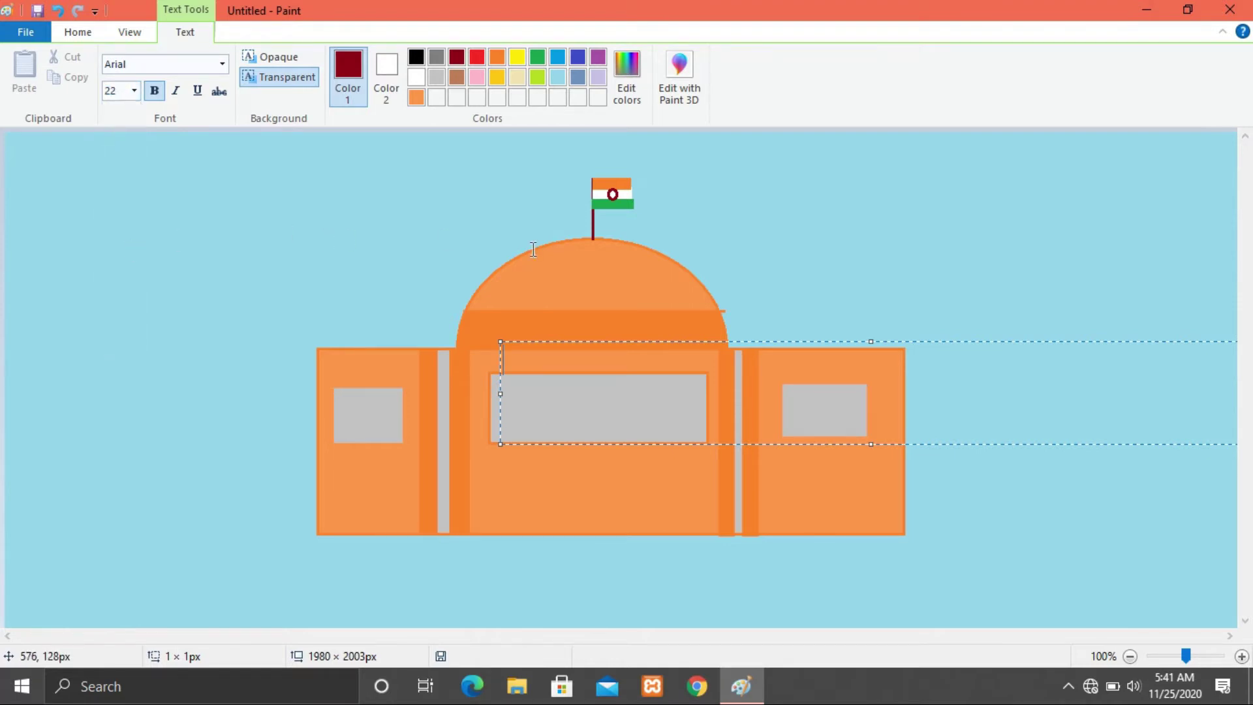
pyautogui.click(155, 93)
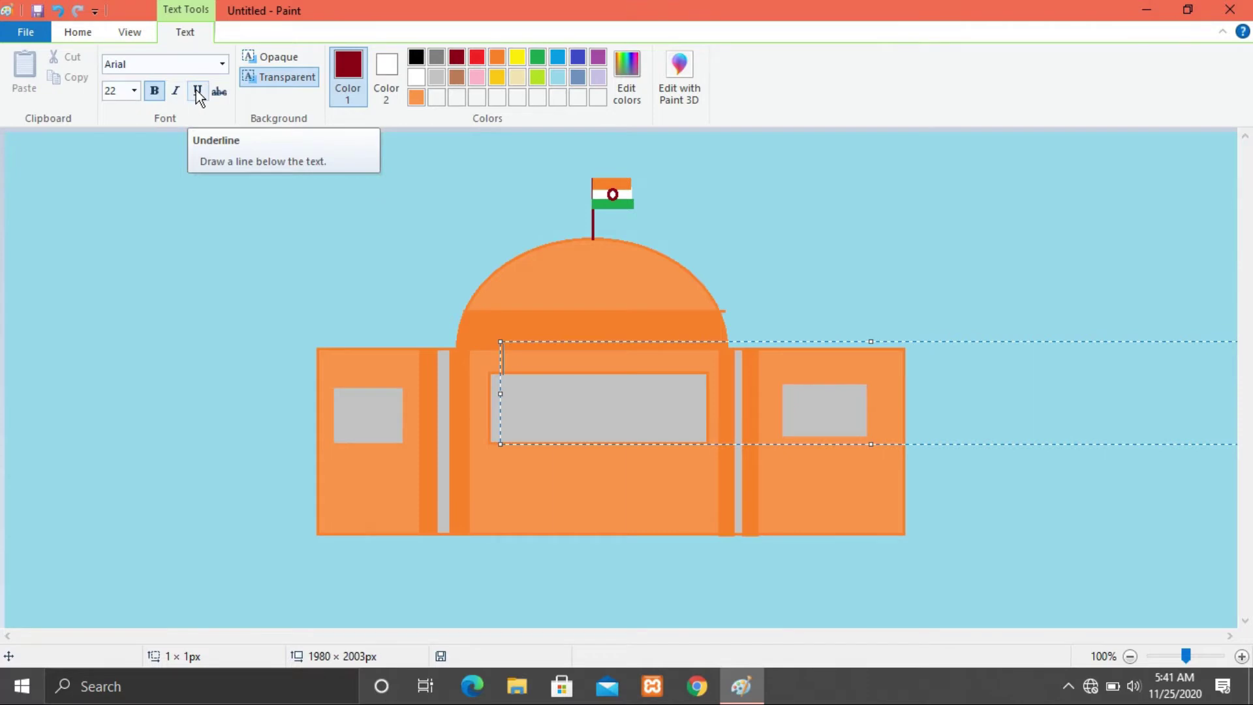
pyautogui.click(228, 68)
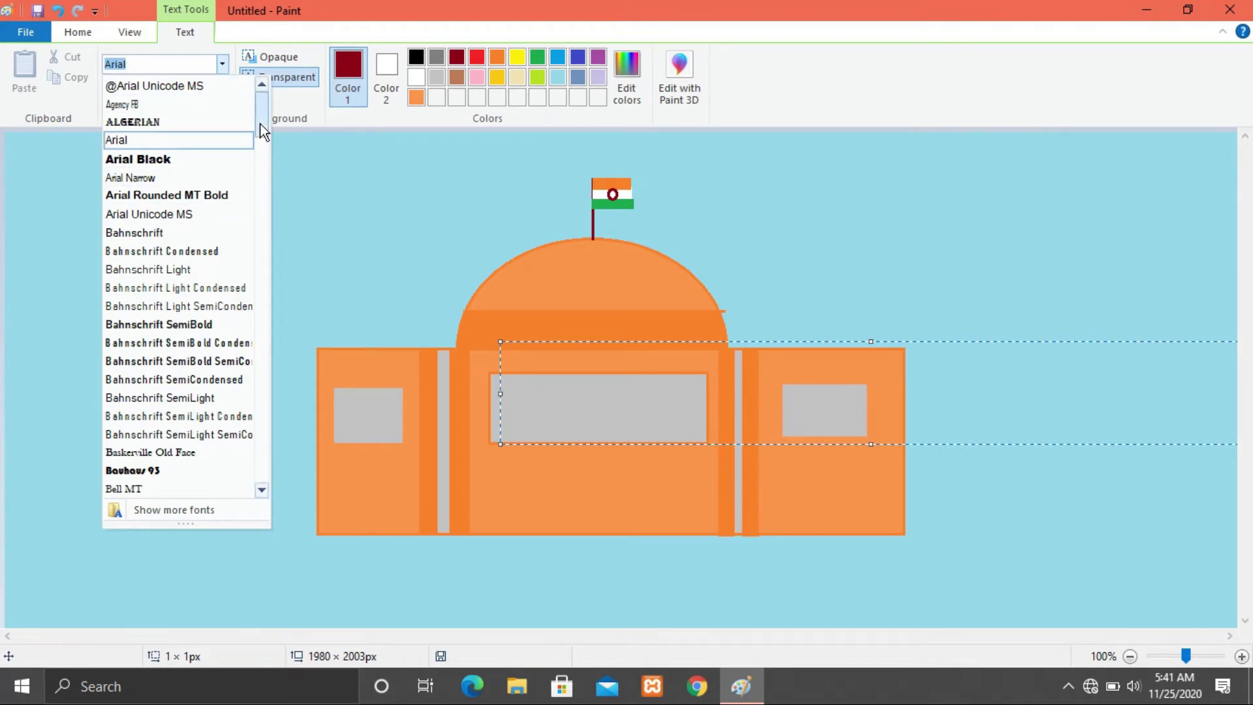
pyautogui.moveTo(259, 123); pyautogui.dragTo(260, 150)
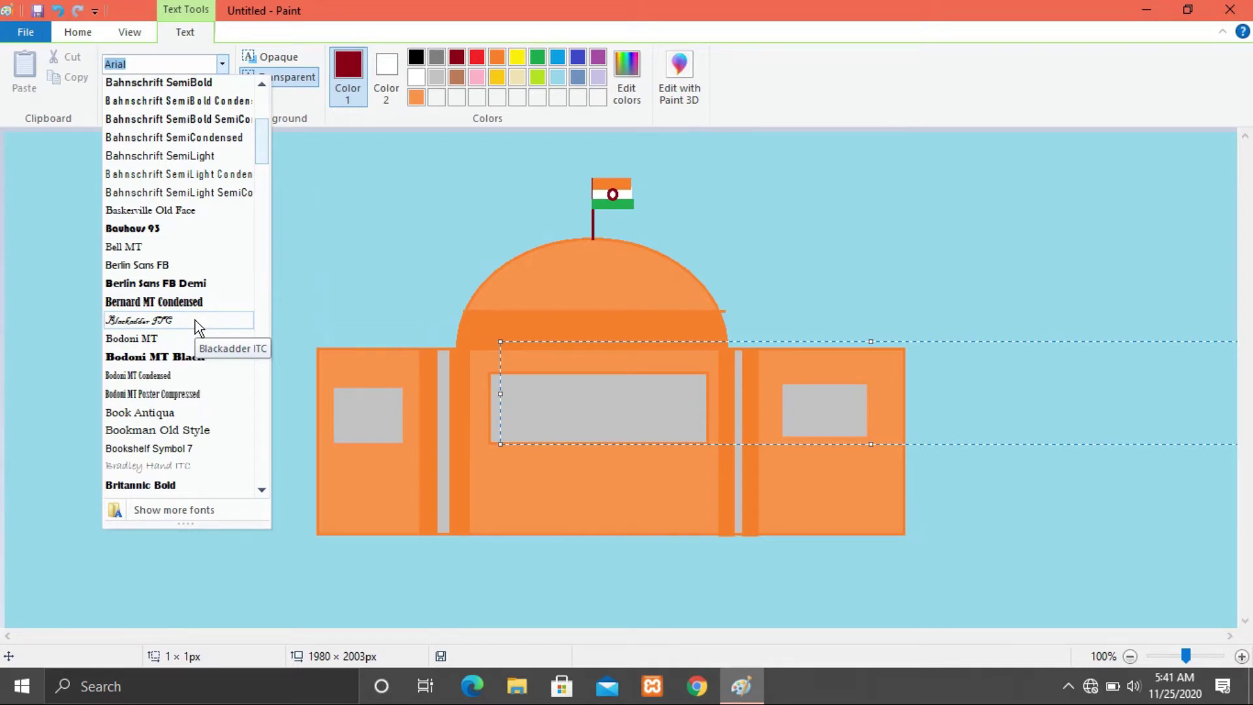
pyautogui.click(260, 89)
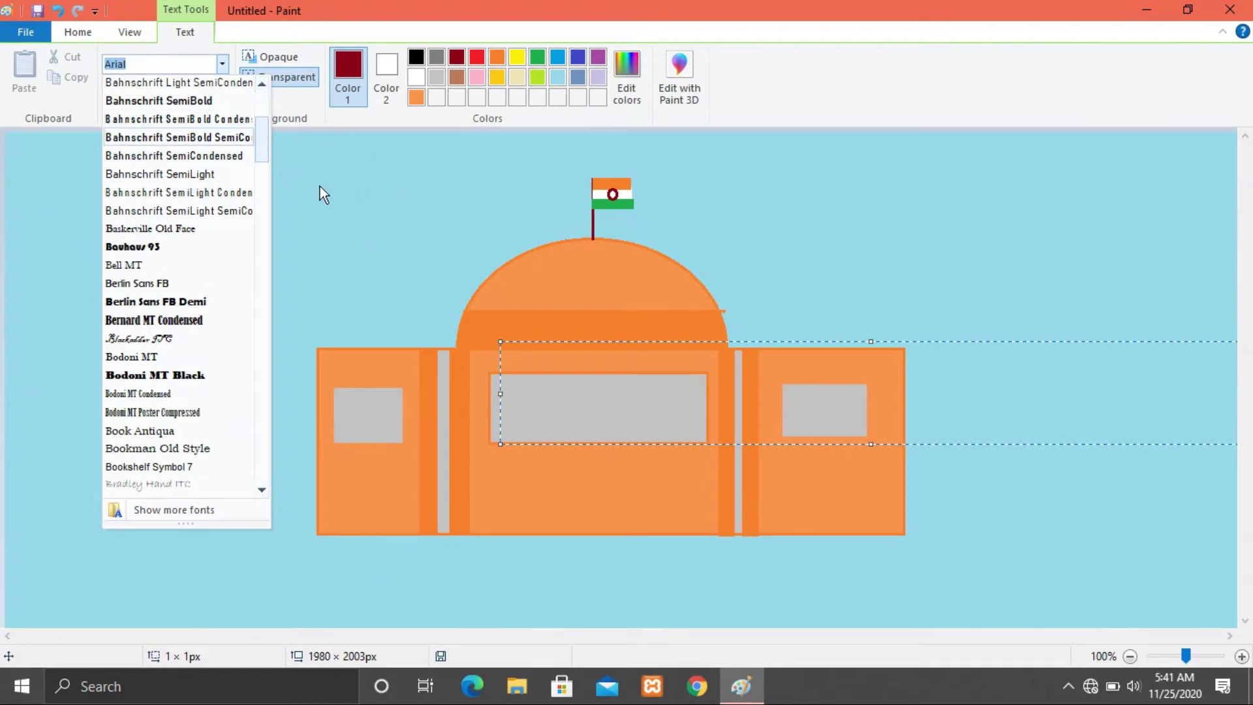
# Enter the sign text "President House" in the text box
pyautogui.click(564, 397)
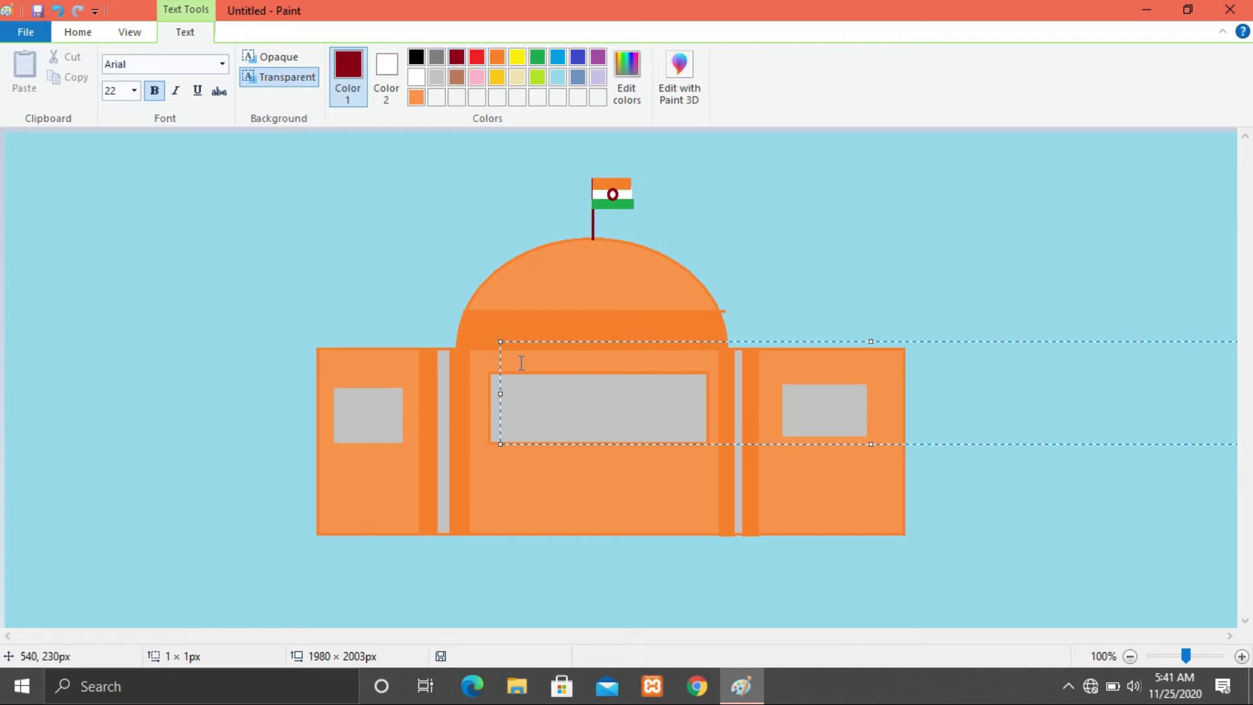
pyautogui.write('President')
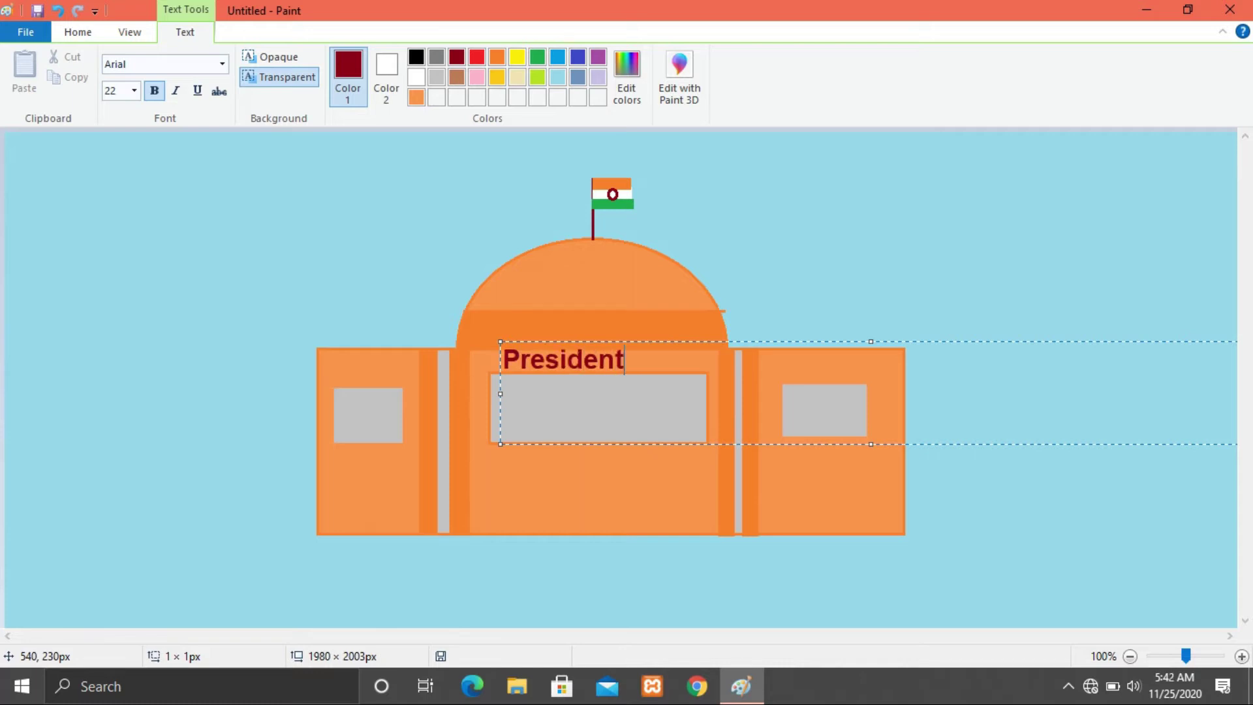
pyautogui.write(' House')
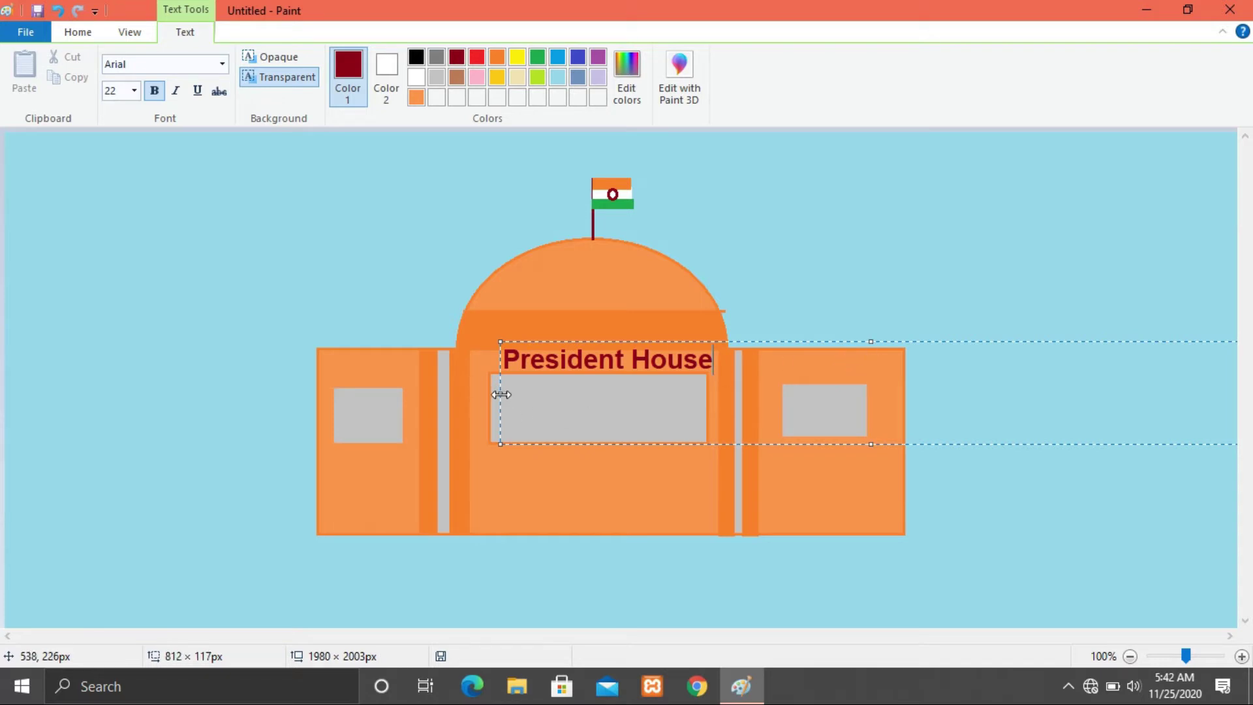
# Fit the text box over the central grey panel, widen it so the sign text stays on one line, and commit the text
pyautogui.moveTo(500, 395); pyautogui.dragTo(1040, 400)
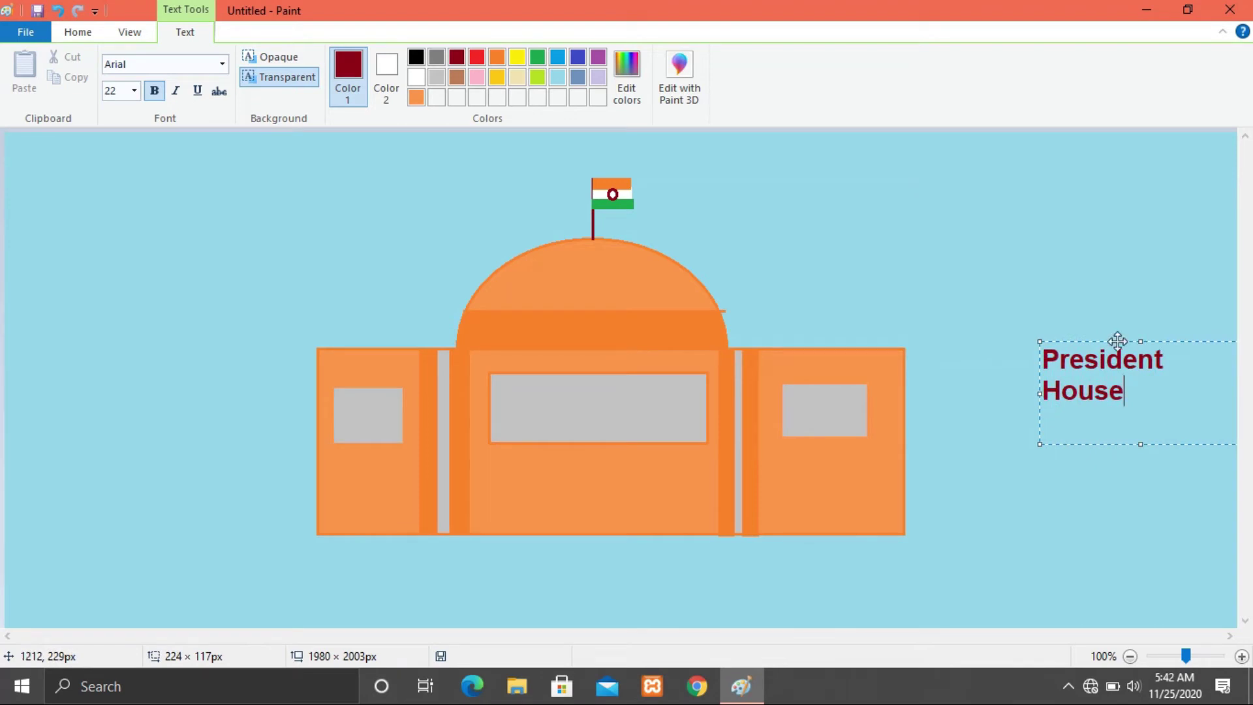
pyautogui.moveTo(1117, 341); pyautogui.dragTo(567, 376)
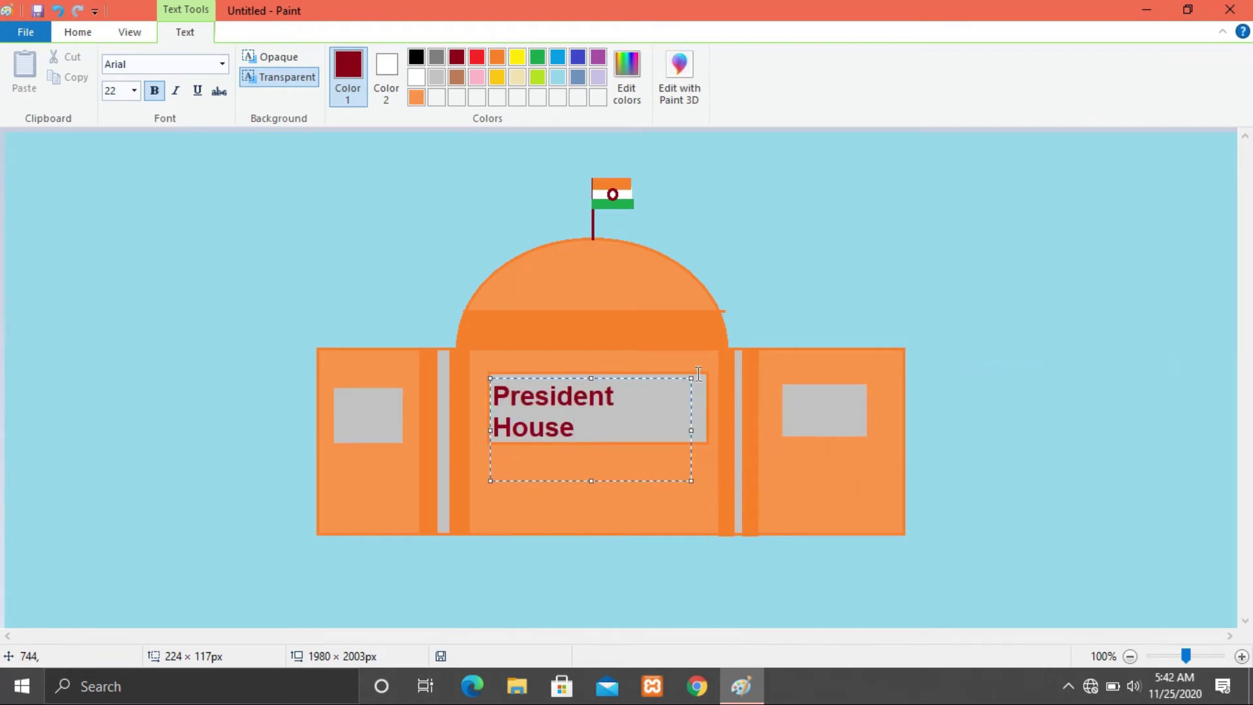
pyautogui.moveTo(691, 432); pyautogui.dragTo(746, 425)
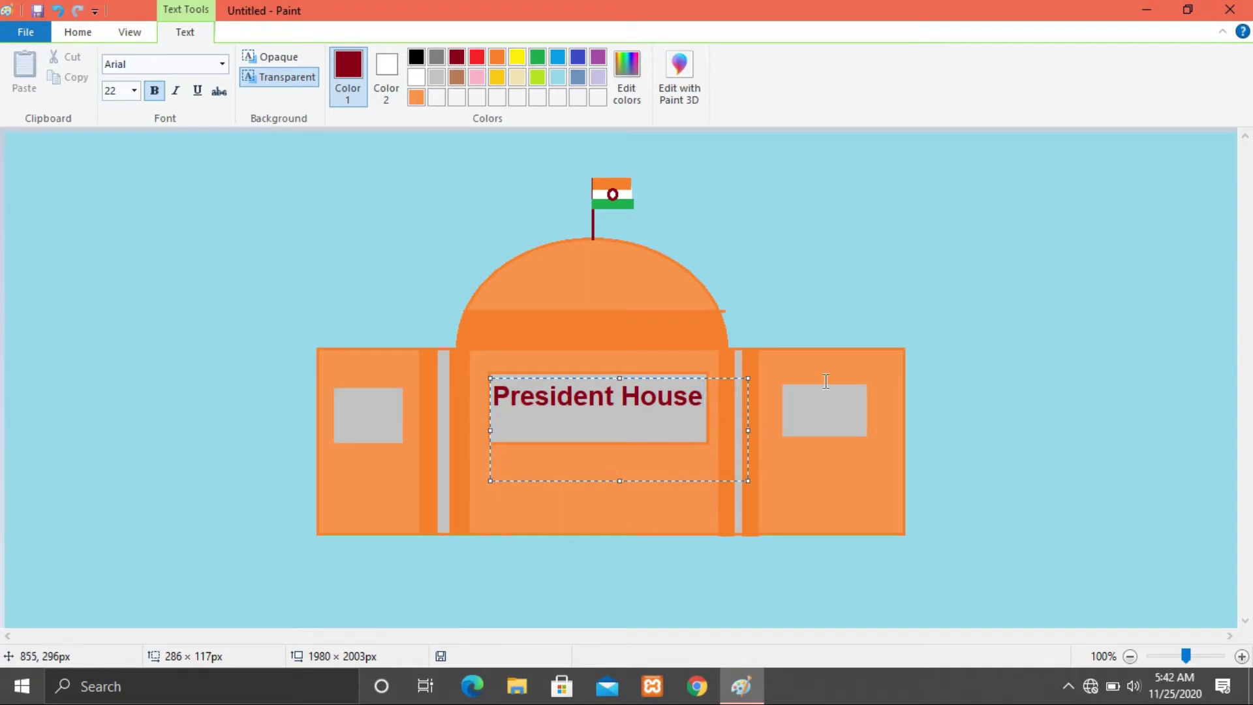
pyautogui.click(906, 318)
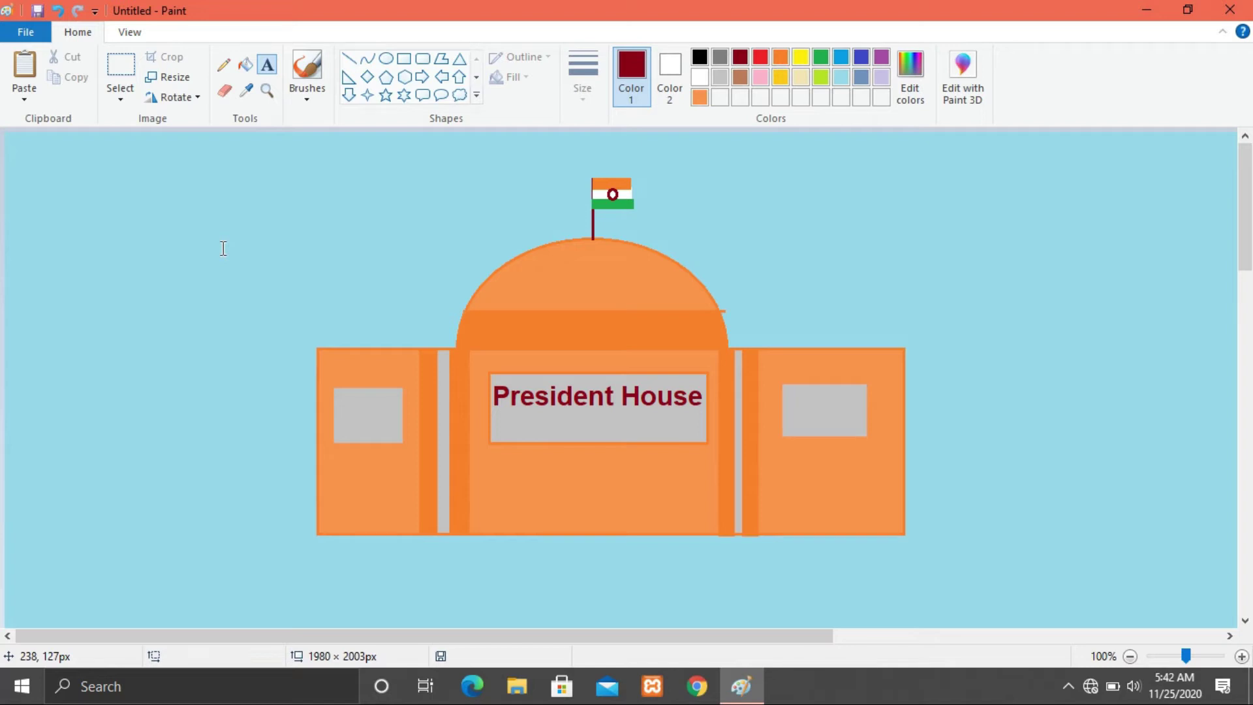
# Save the drawing to the Desktop as a JPEG picture named ph.jpg
pyautogui.click(26, 32)
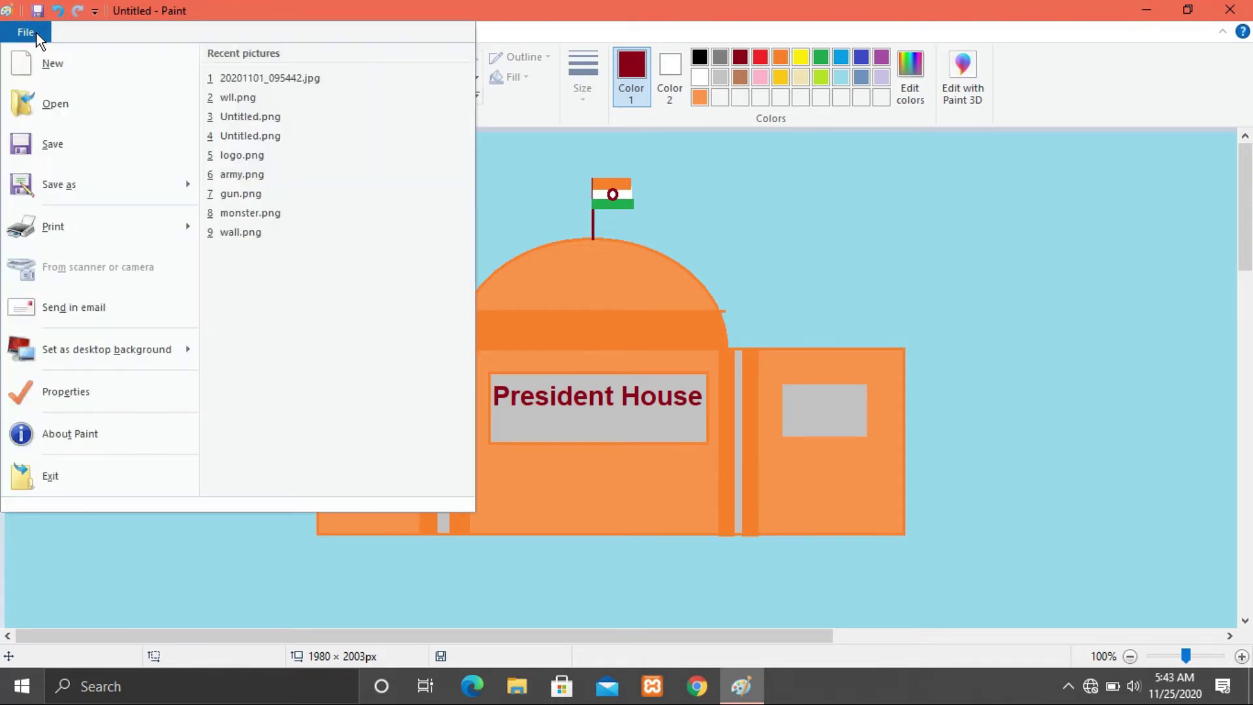
pyautogui.moveTo(72, 173)
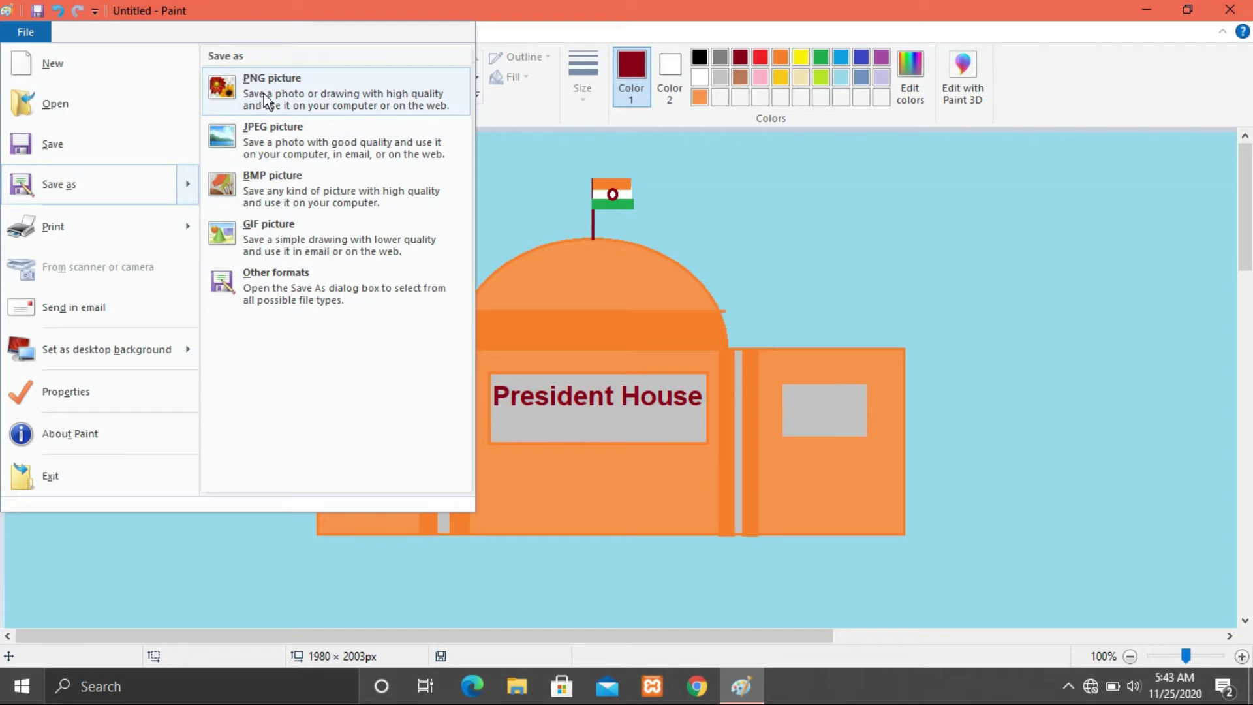
pyautogui.click(267, 150)
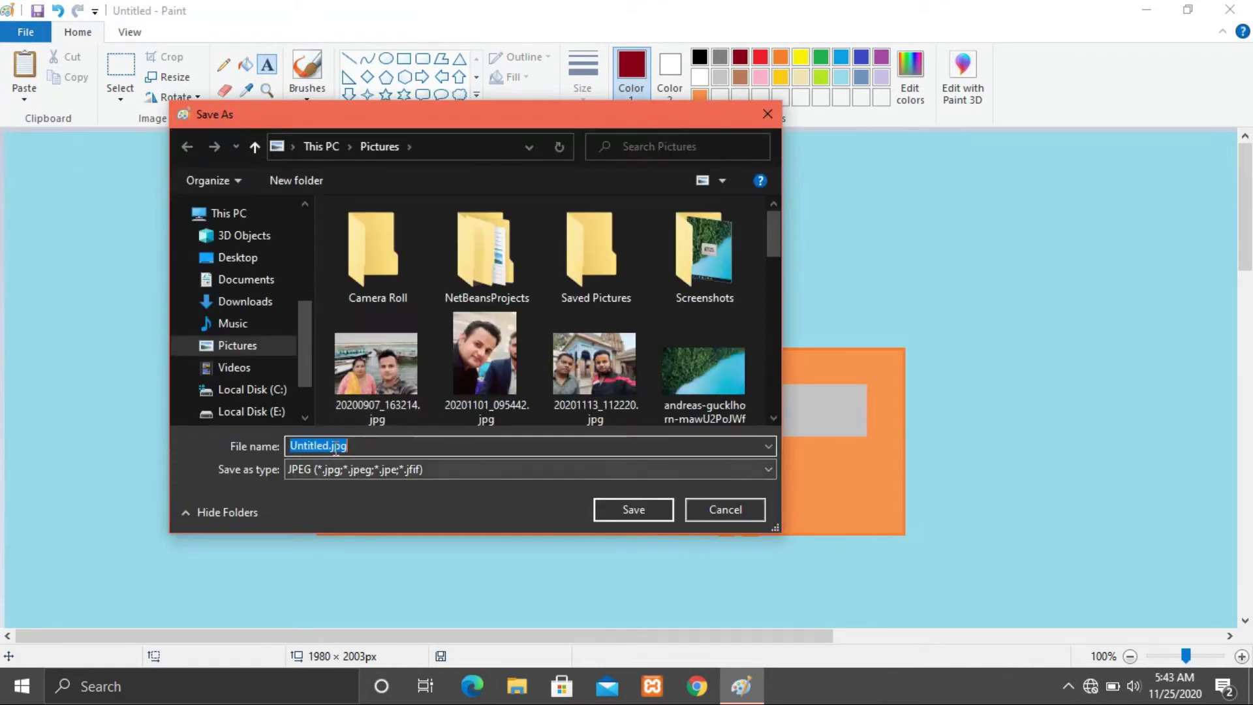
pyautogui.click(332, 444)
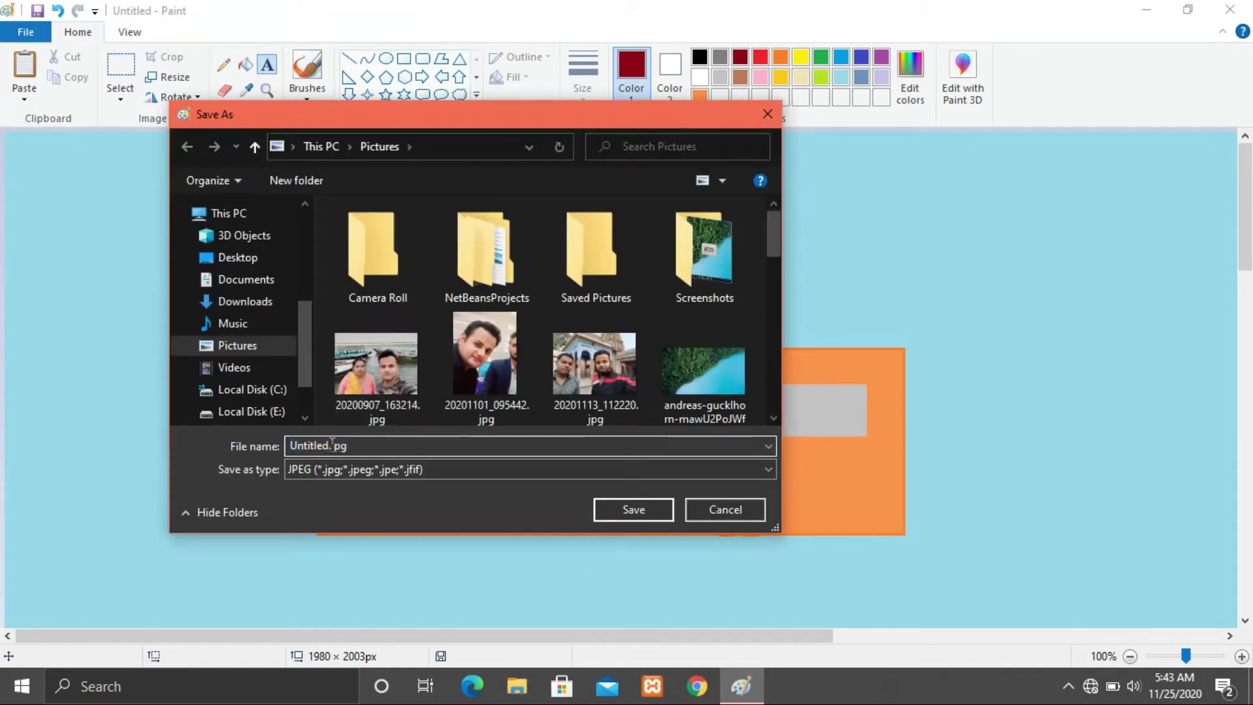
pyautogui.press('BackSpace')
pyautogui.press('BackSpace')
pyautogui.press('BackSpace')
pyautogui.press('BackSpace')
pyautogui.press('BackSpace')
pyautogui.press('BackSpace')
pyautogui.press('BackSpace')
pyautogui.press('BackSpace')
pyautogui.press('BackSpace')
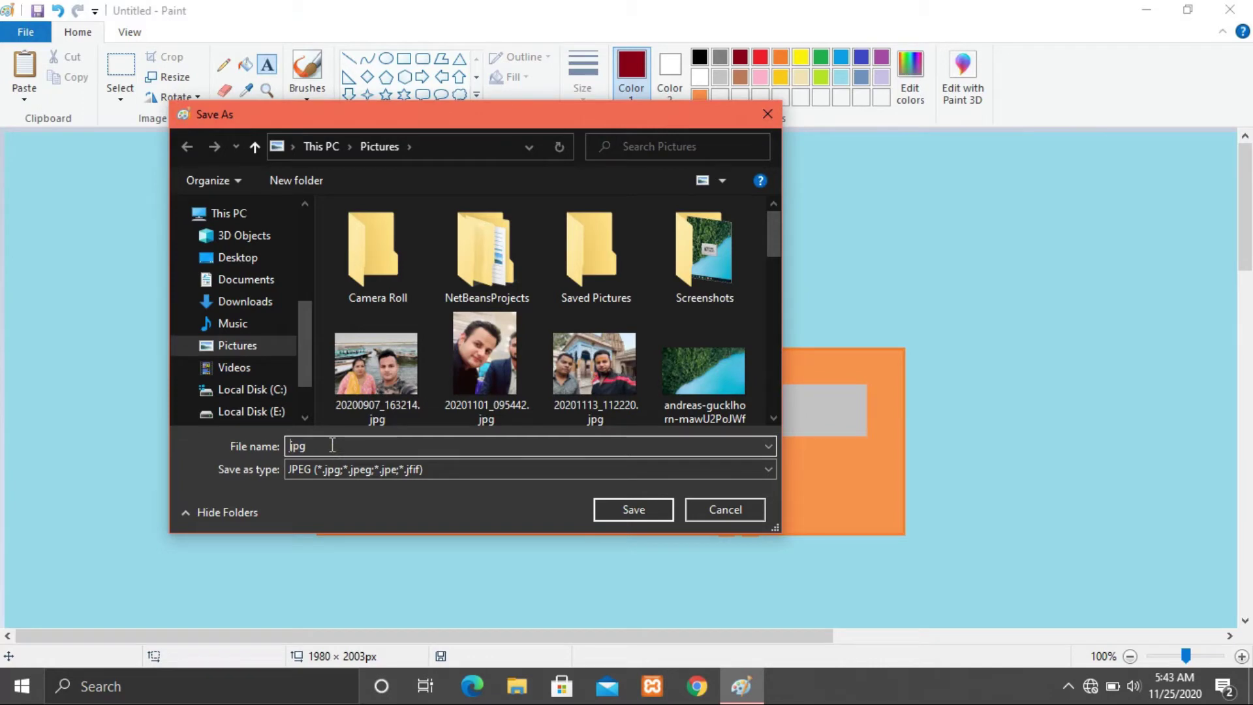
pyautogui.write('ph.')
pyautogui.click(252, 264)
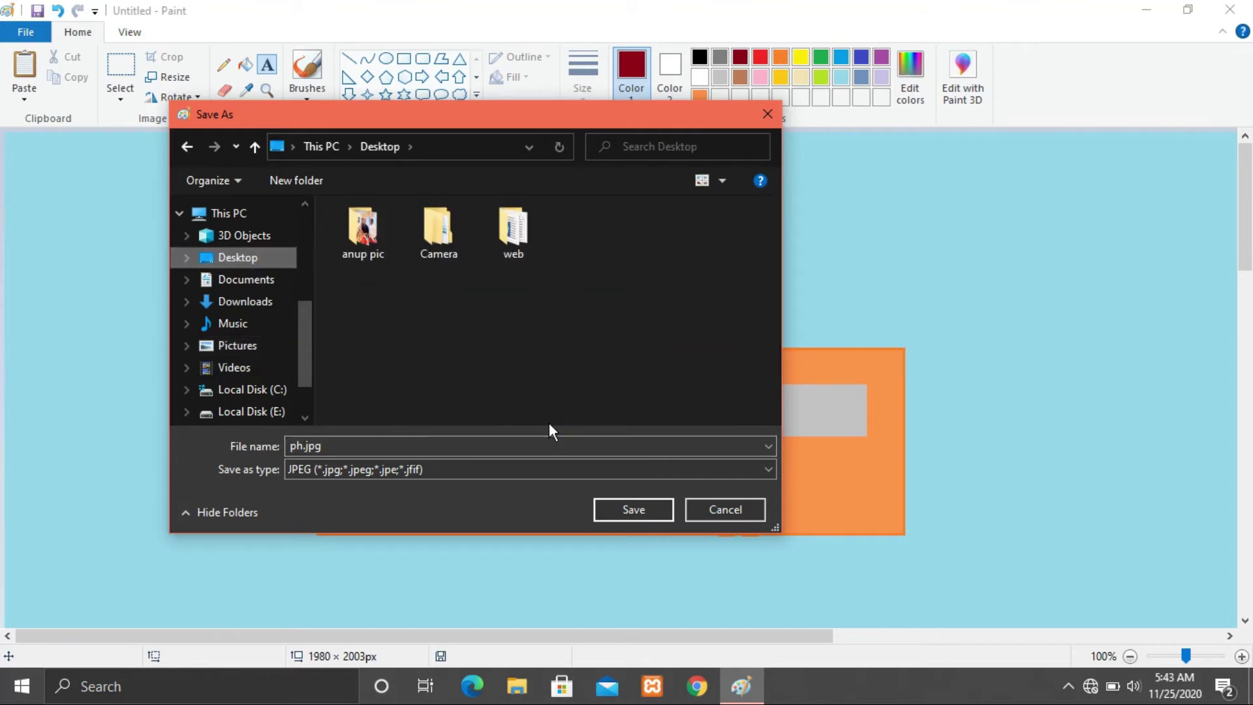
pyautogui.click(657, 504)
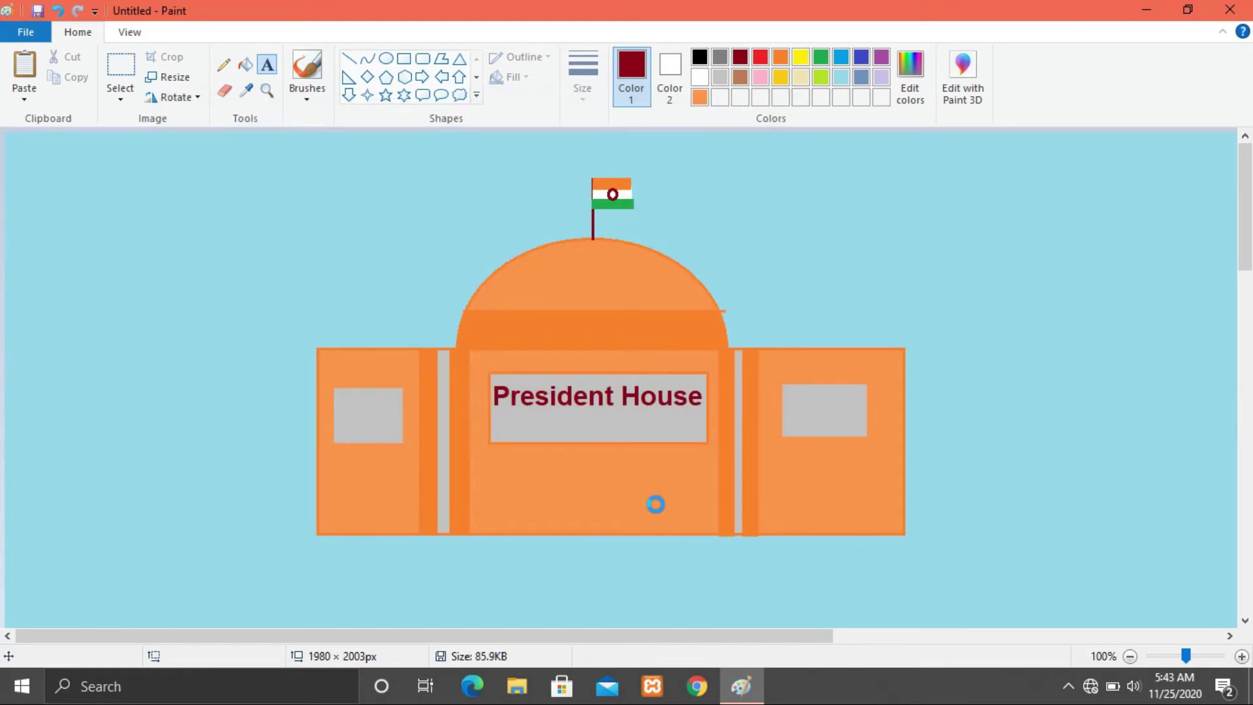
pyautogui.click(760, 231)
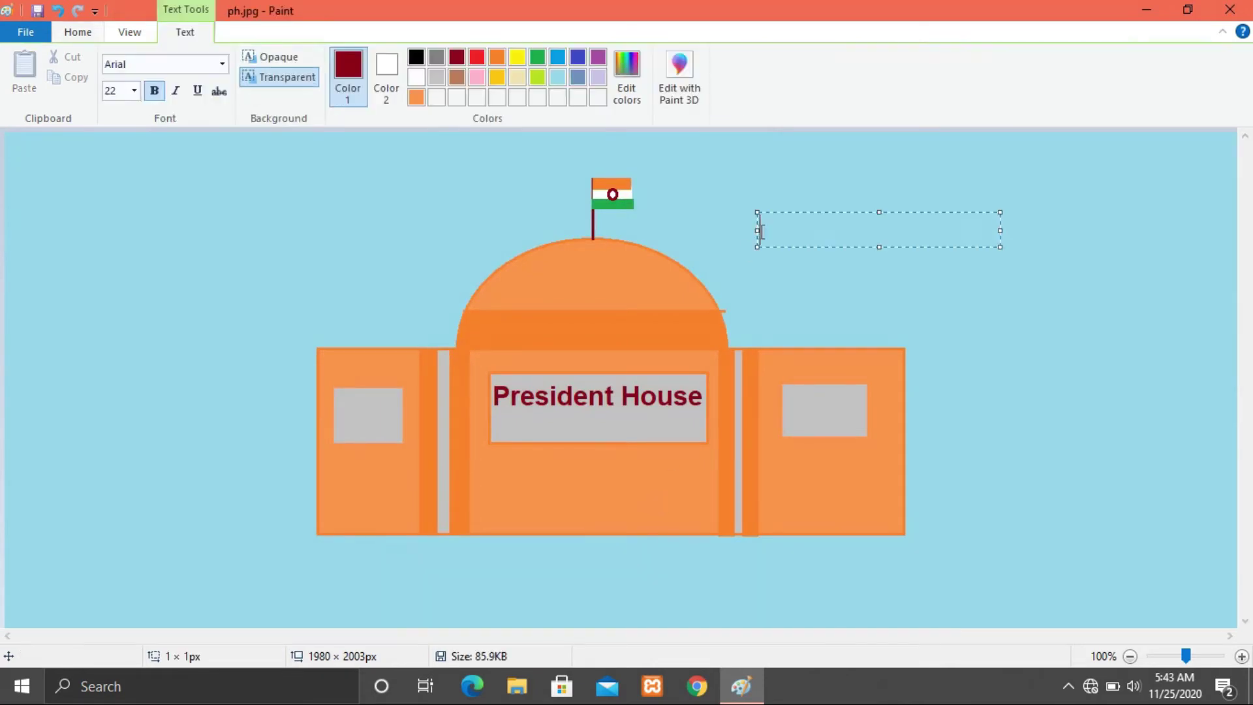
pyautogui.click(287, 143)
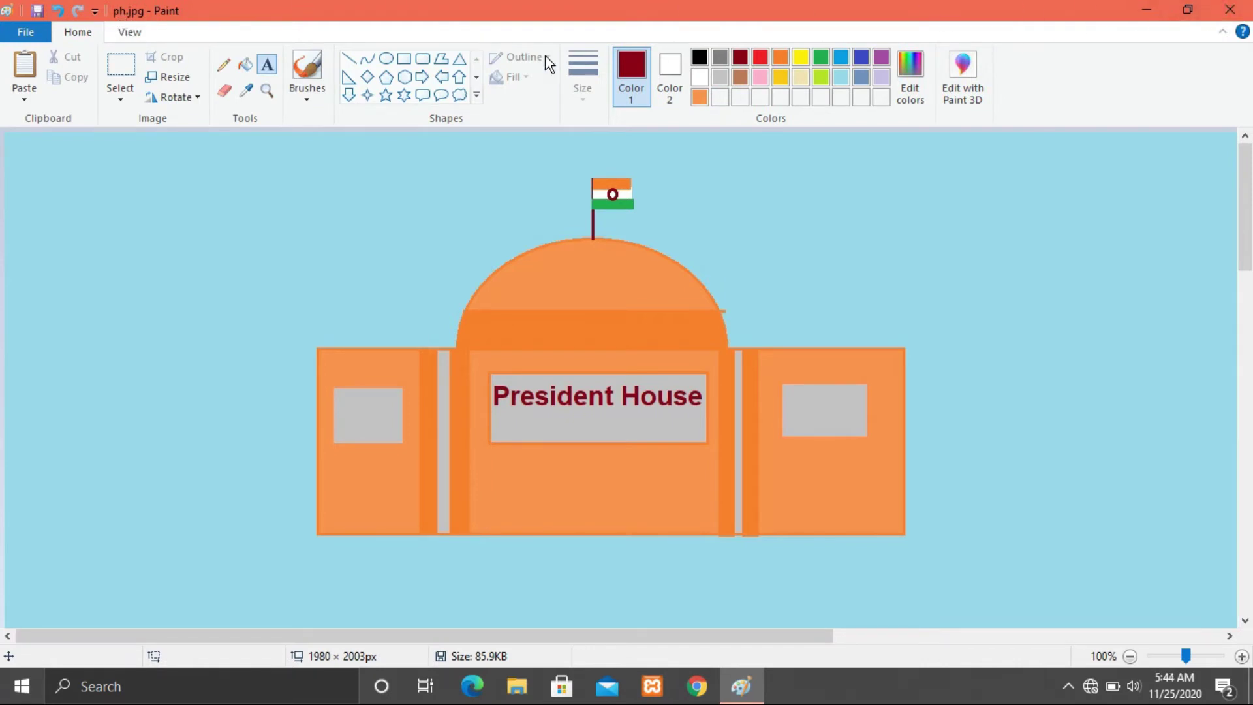
# Exit the program, saving the changes to ph.jpg
pyautogui.click(9, 38)
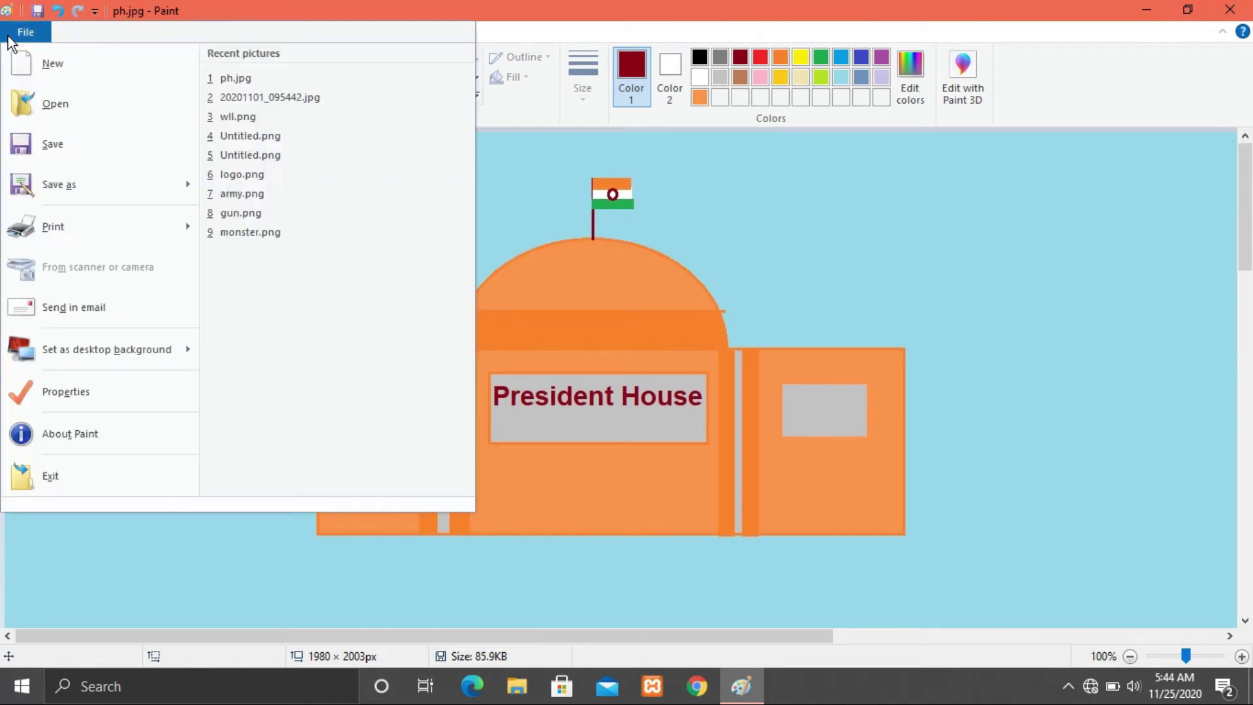
pyautogui.click(62, 475)
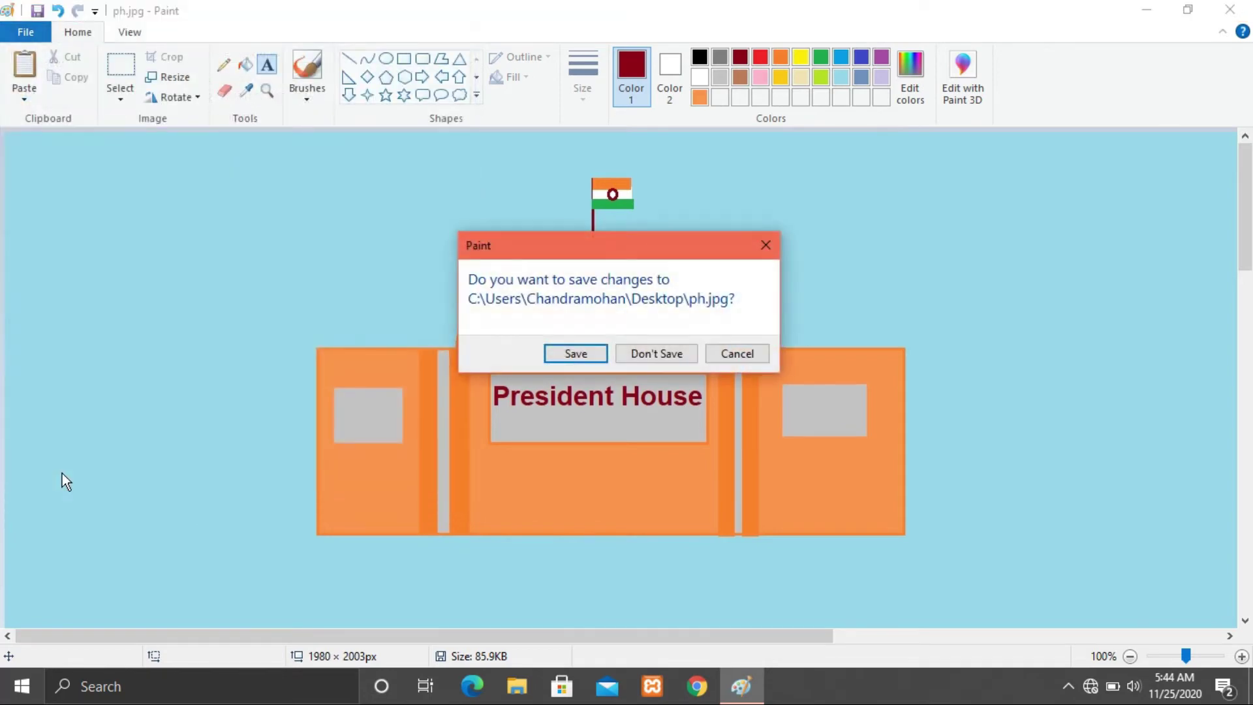
pyautogui.click(577, 355)
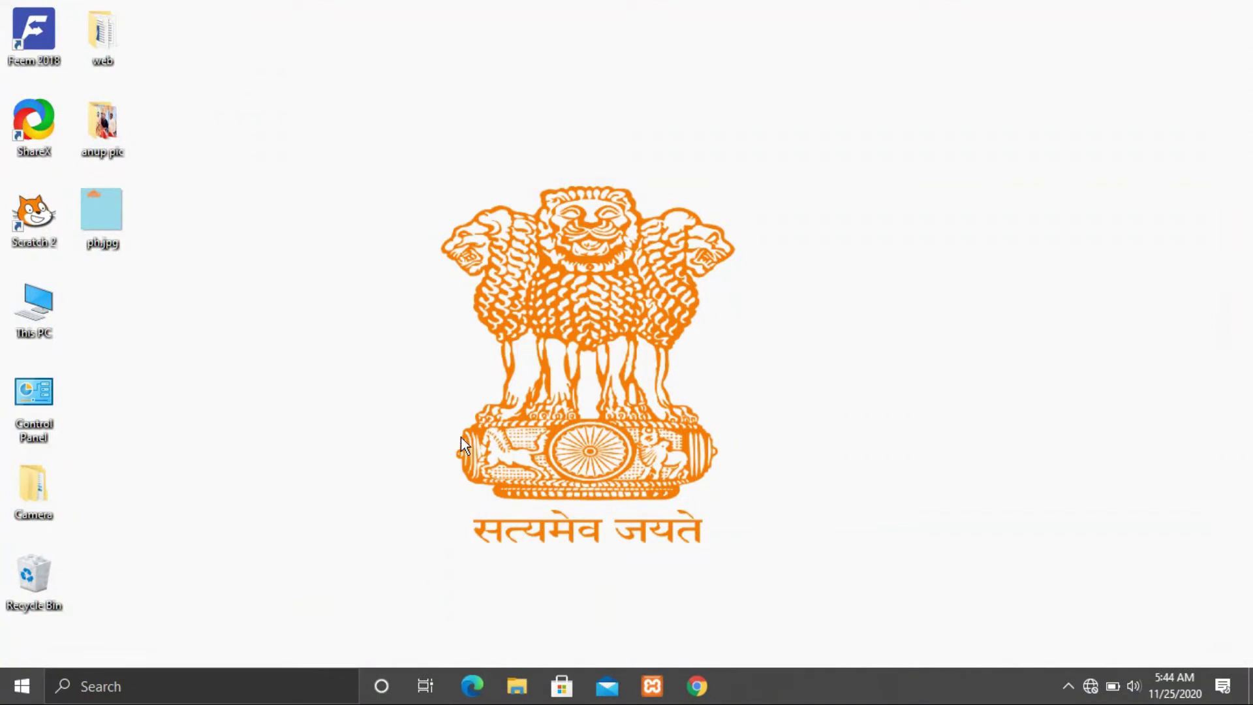
# Search Windows for "paint" and launch the Paint app
pyautogui.click(269, 680)
pyautogui.write('paint')
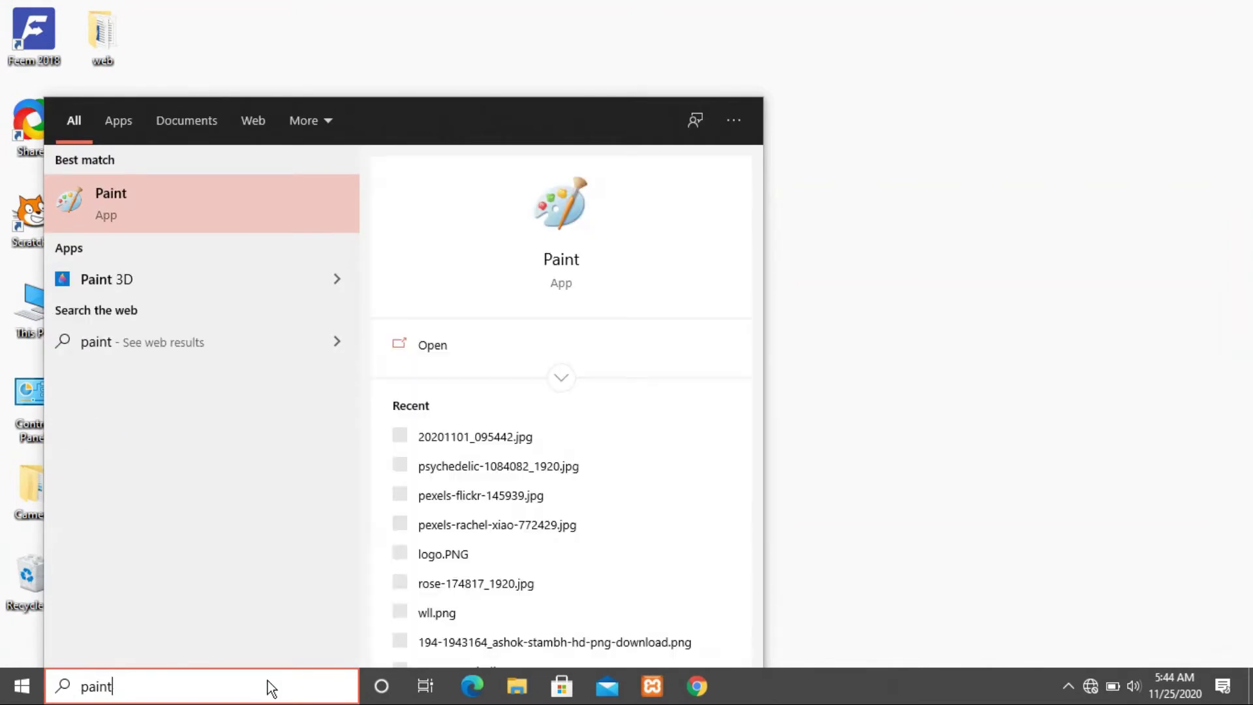
pyautogui.press('Return')
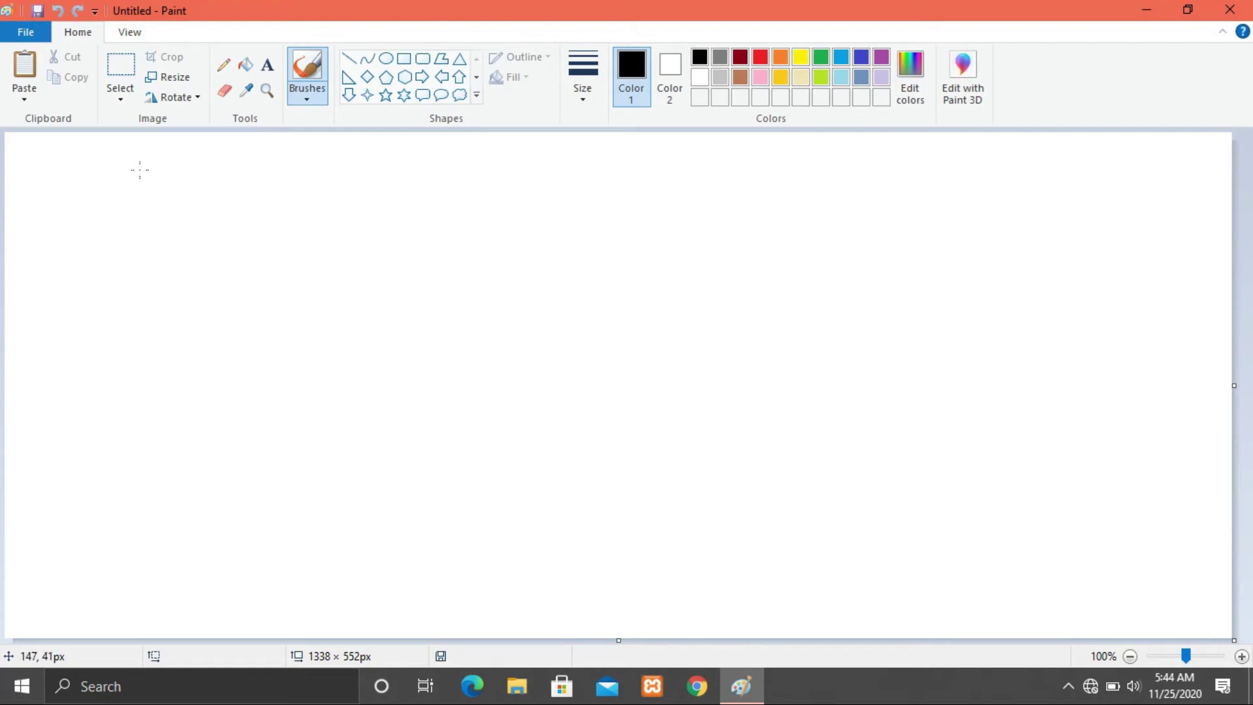
# Open the picture ph.jpg from the Desktop
pyautogui.click(33, 37)
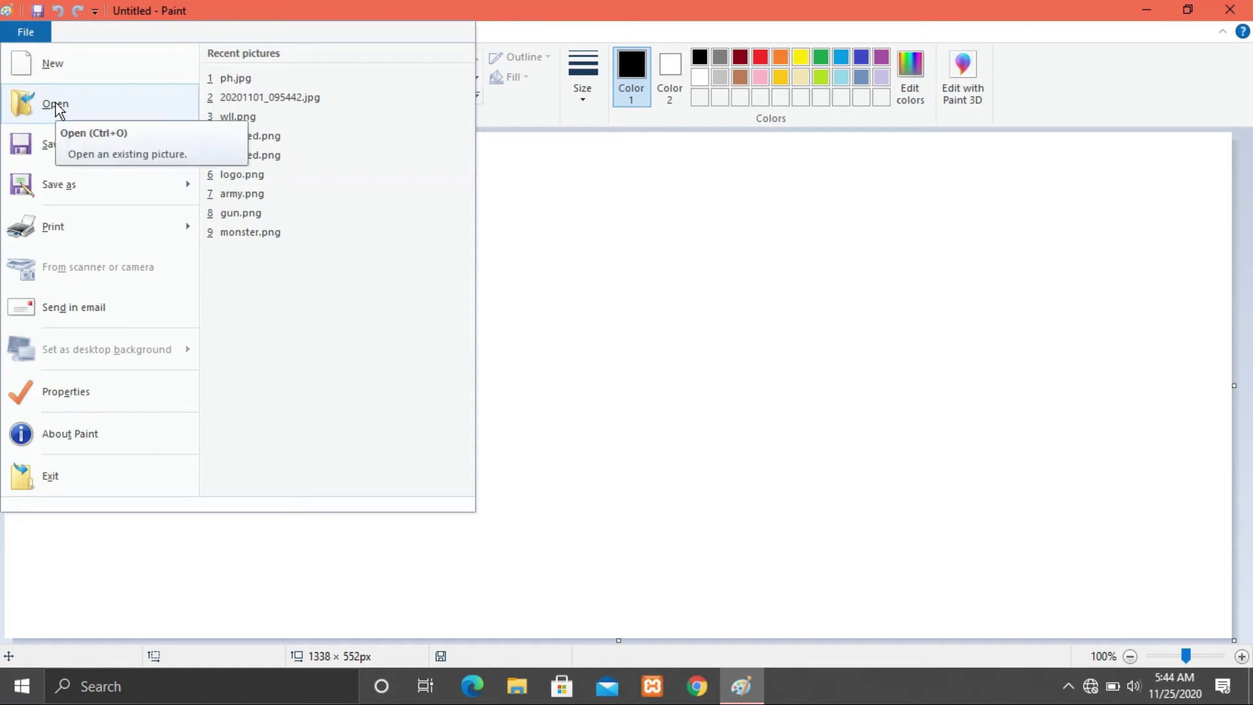
pyautogui.click(107, 96)
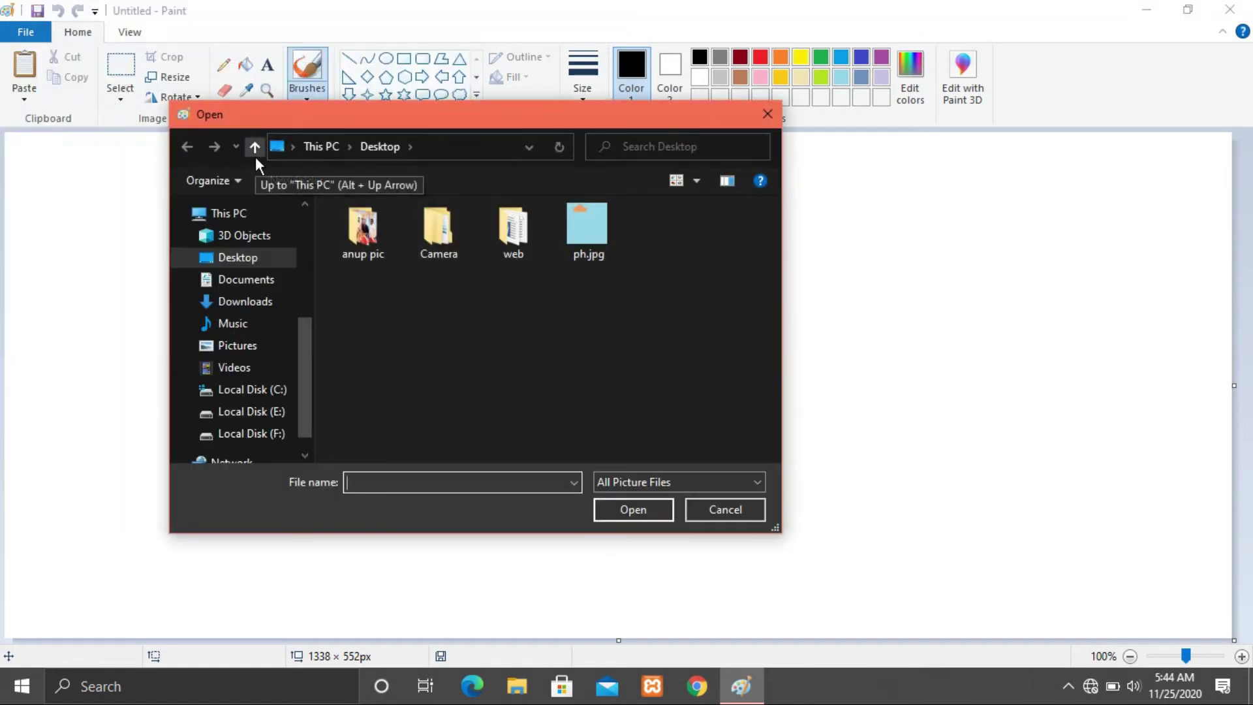
pyautogui.moveTo(307, 338)
pyautogui.mouseDown()
pyautogui.moveTo(305, 234)
pyautogui.moveTo(307, 338)
pyautogui.mouseUp()
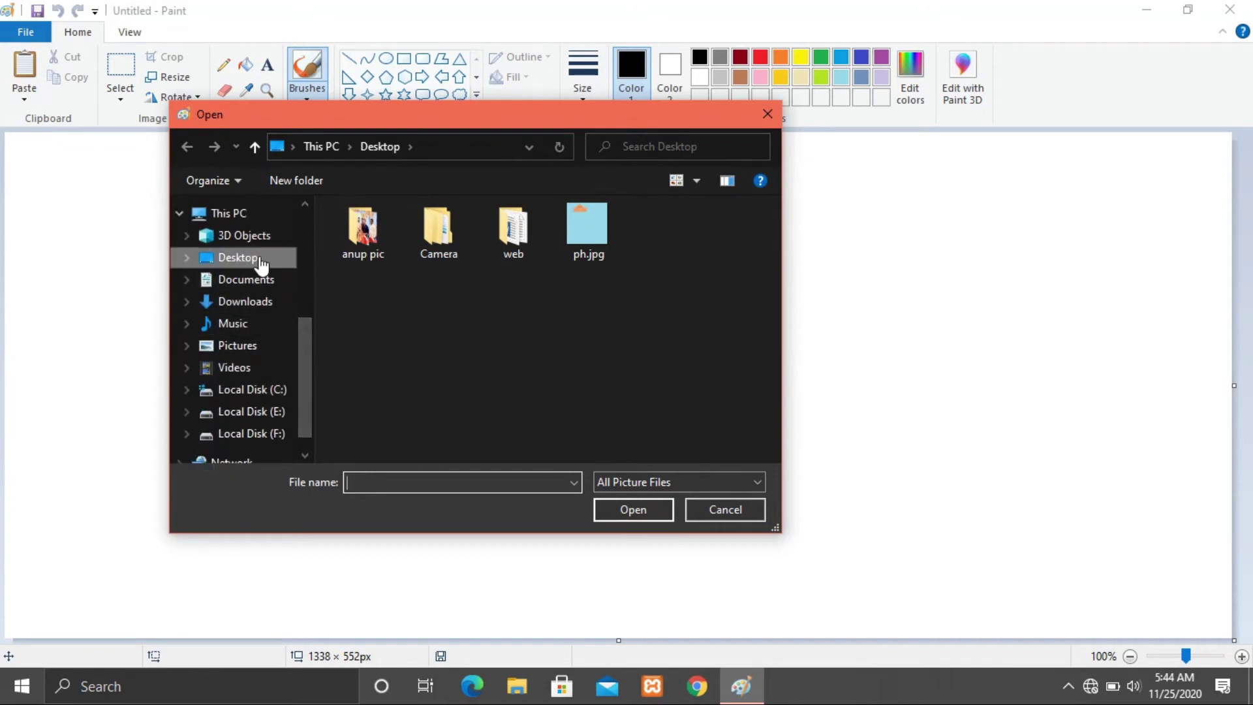
pyautogui.click(590, 225)
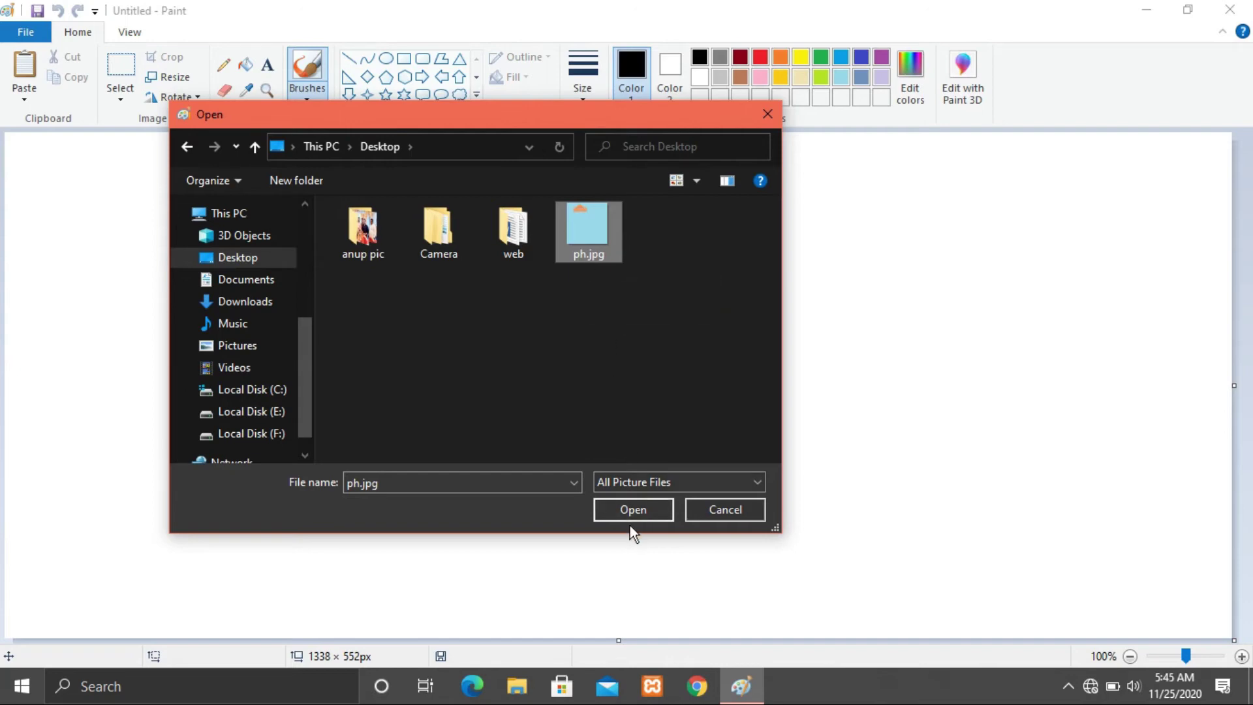
pyautogui.click(629, 504)
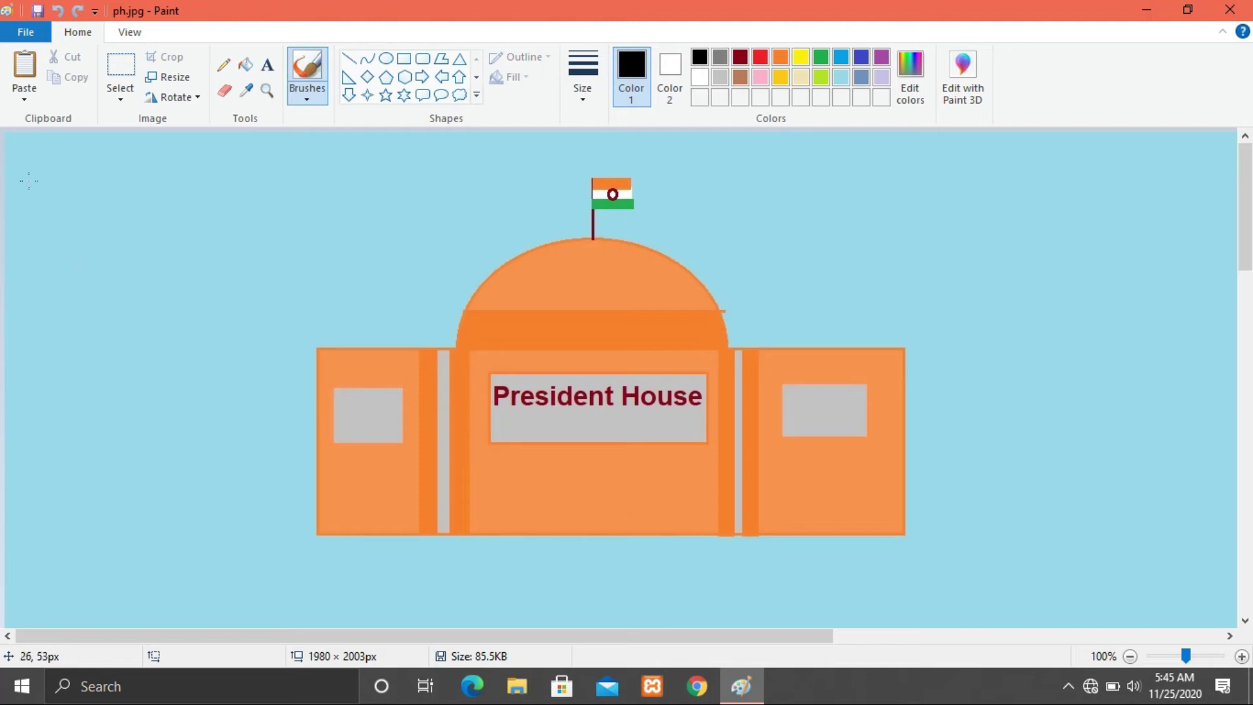
# Check the picture's page layout in Print Preview, then close the preview
pyautogui.click(28, 32)
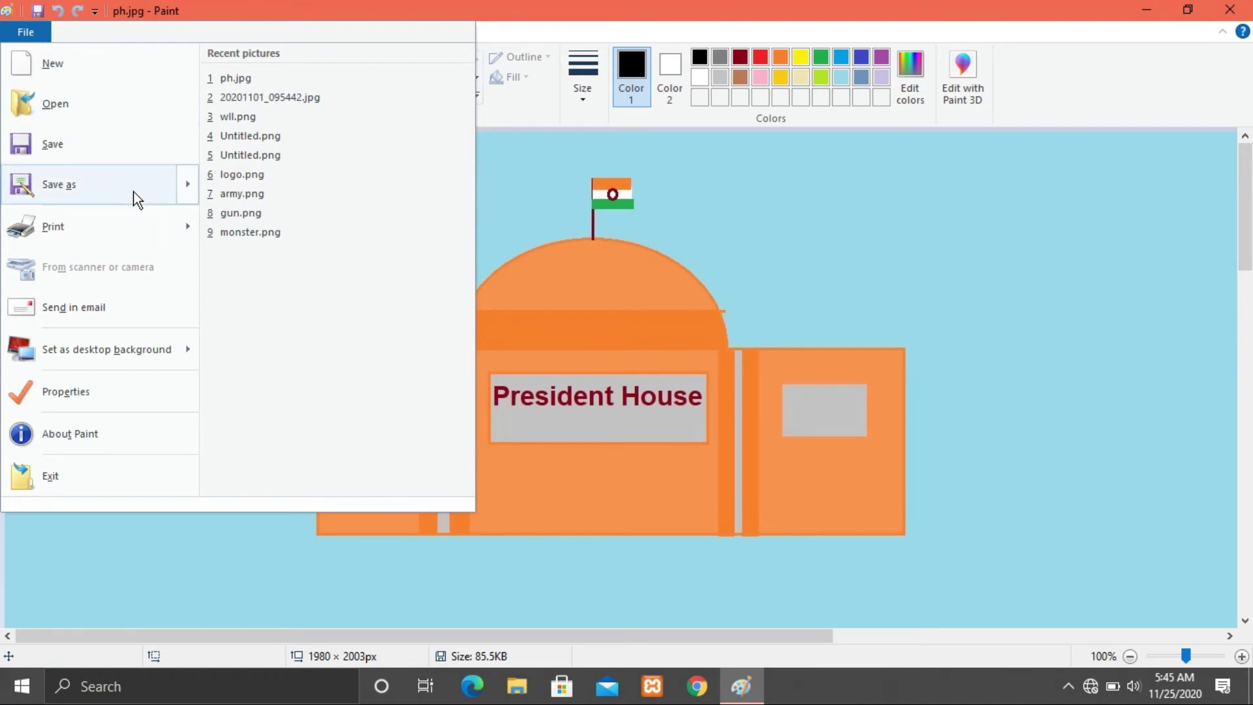
pyautogui.moveTo(146, 221)
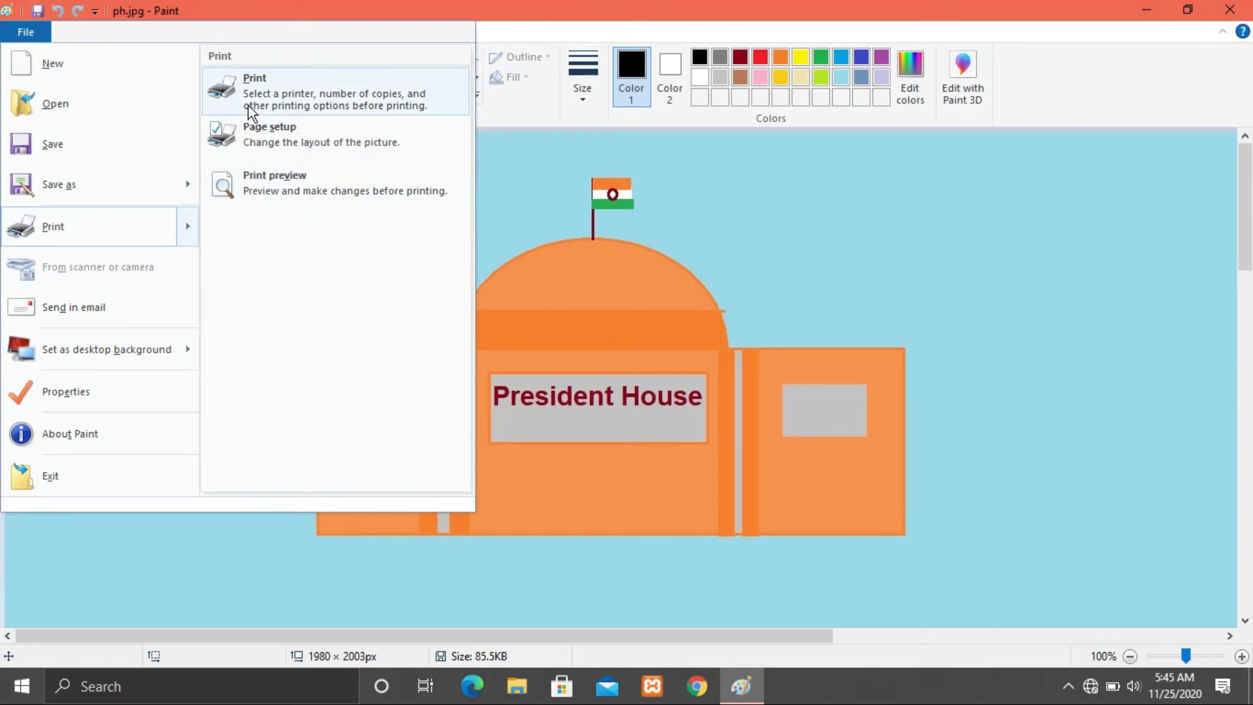
pyautogui.click(275, 189)
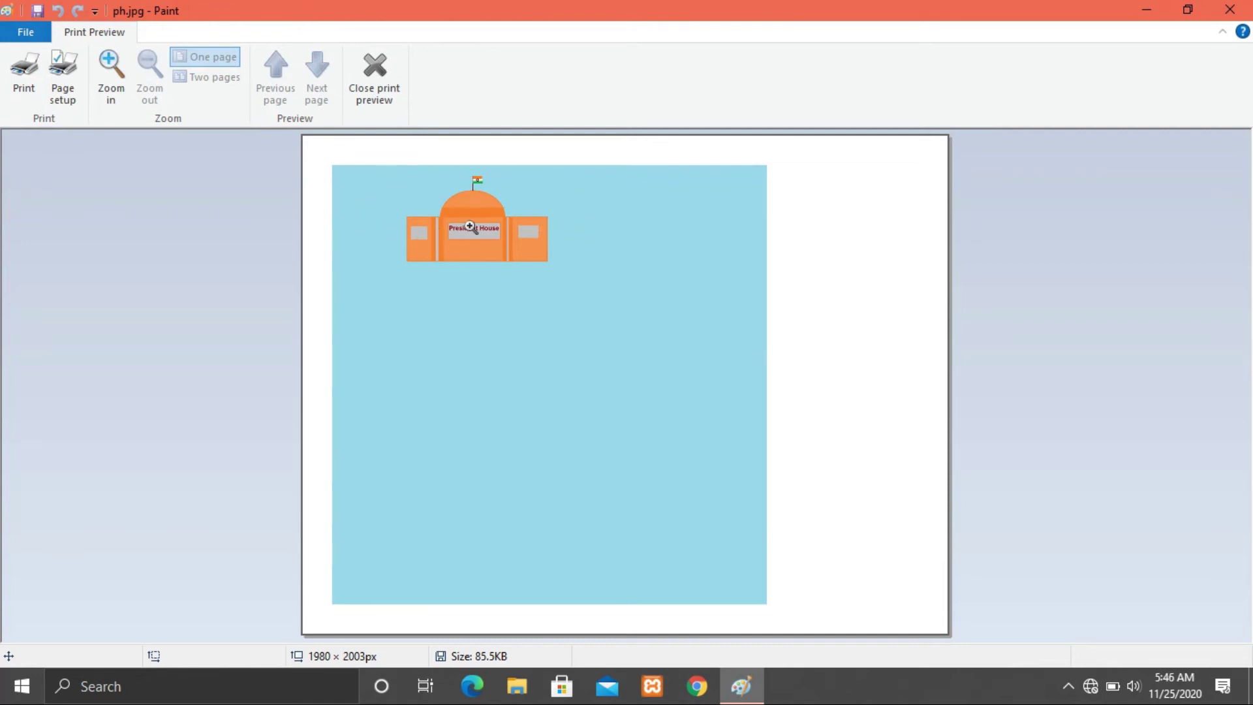
pyautogui.click(382, 89)
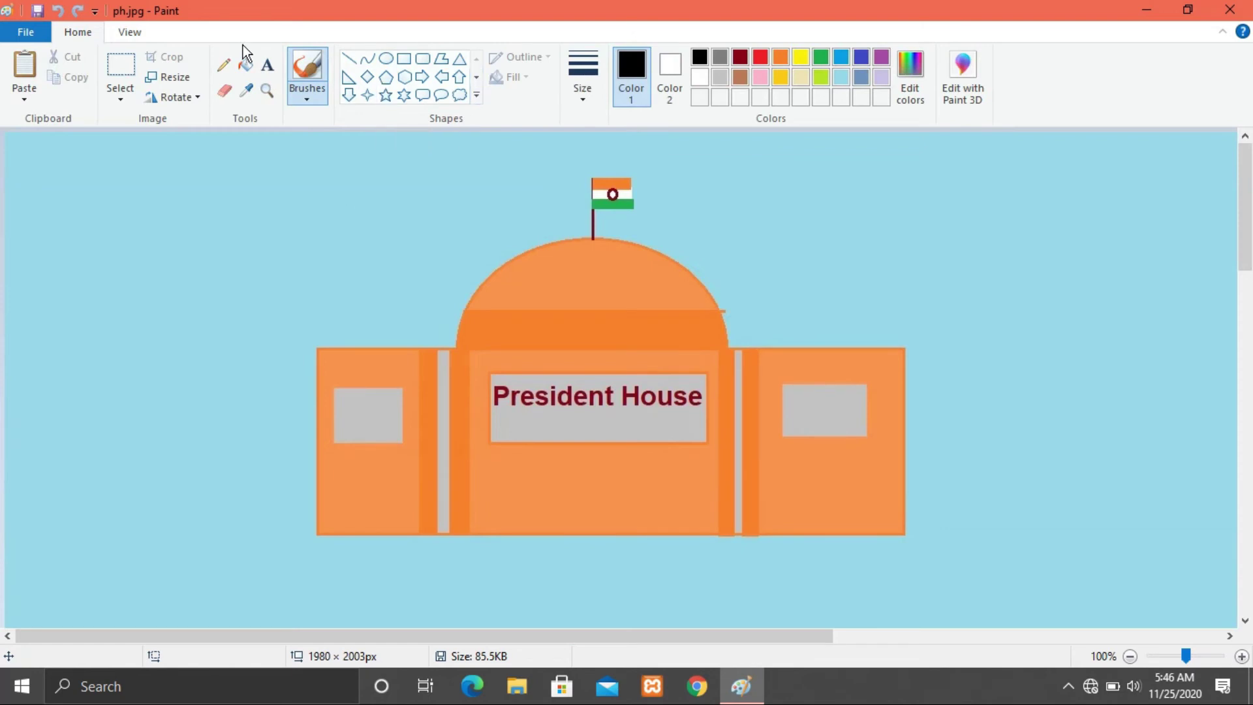
# Set the paper size to A4 in the picture's page setup
pyautogui.click(26, 33)
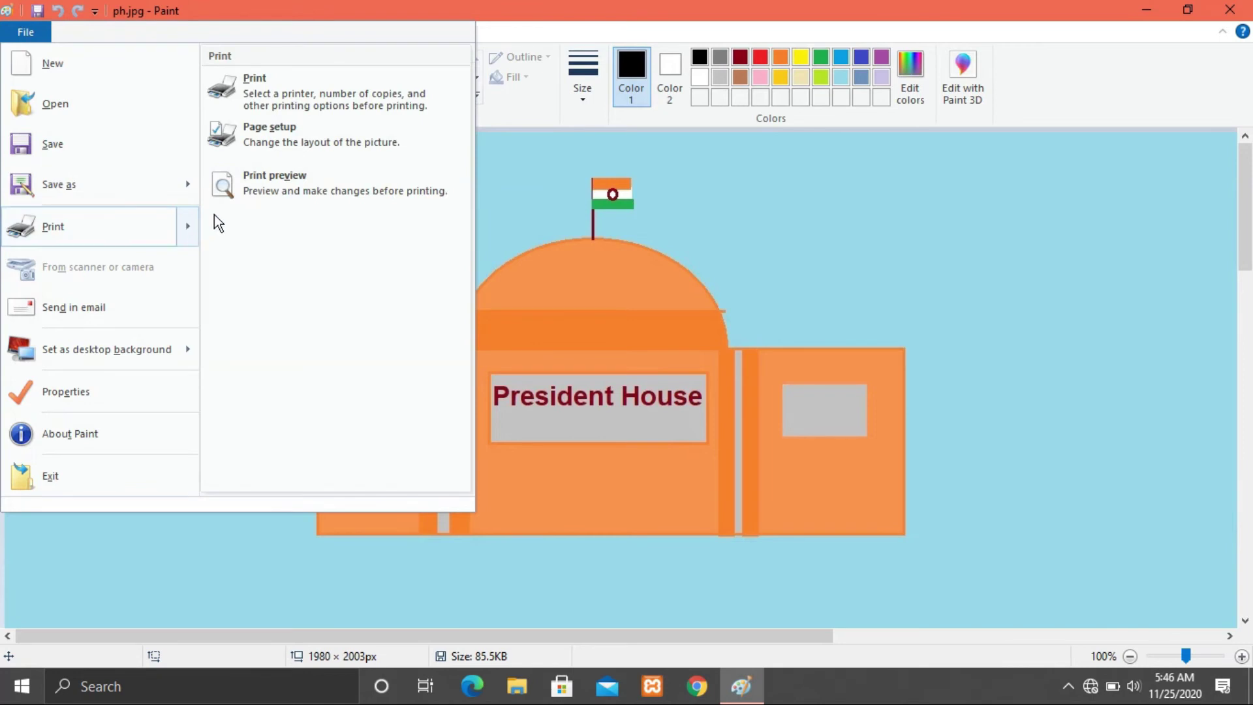
pyautogui.click(252, 150)
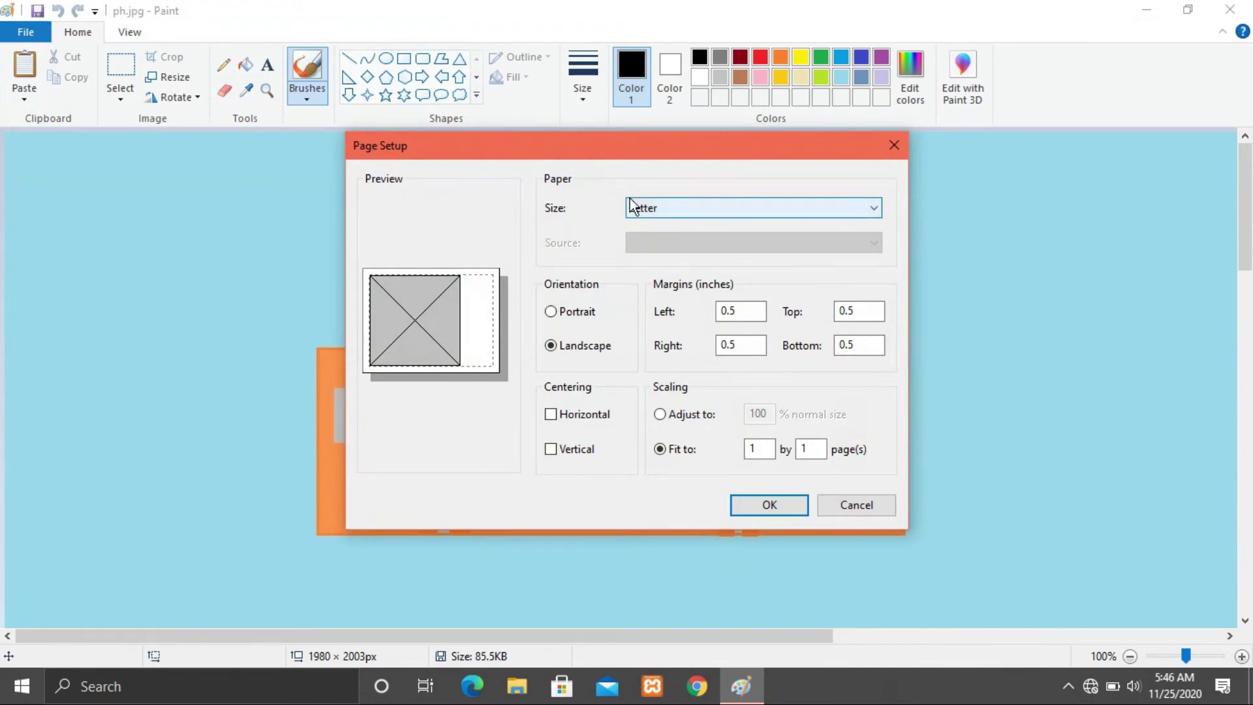
pyautogui.click(686, 209)
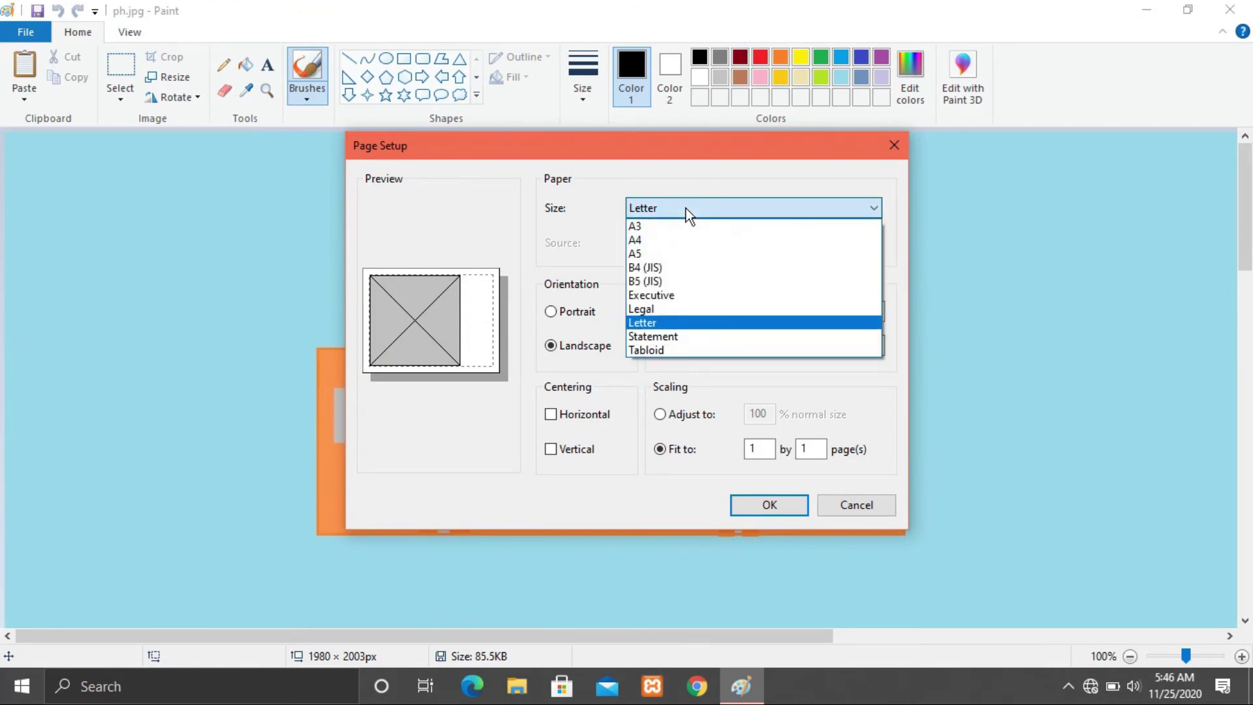
pyautogui.click(686, 208)
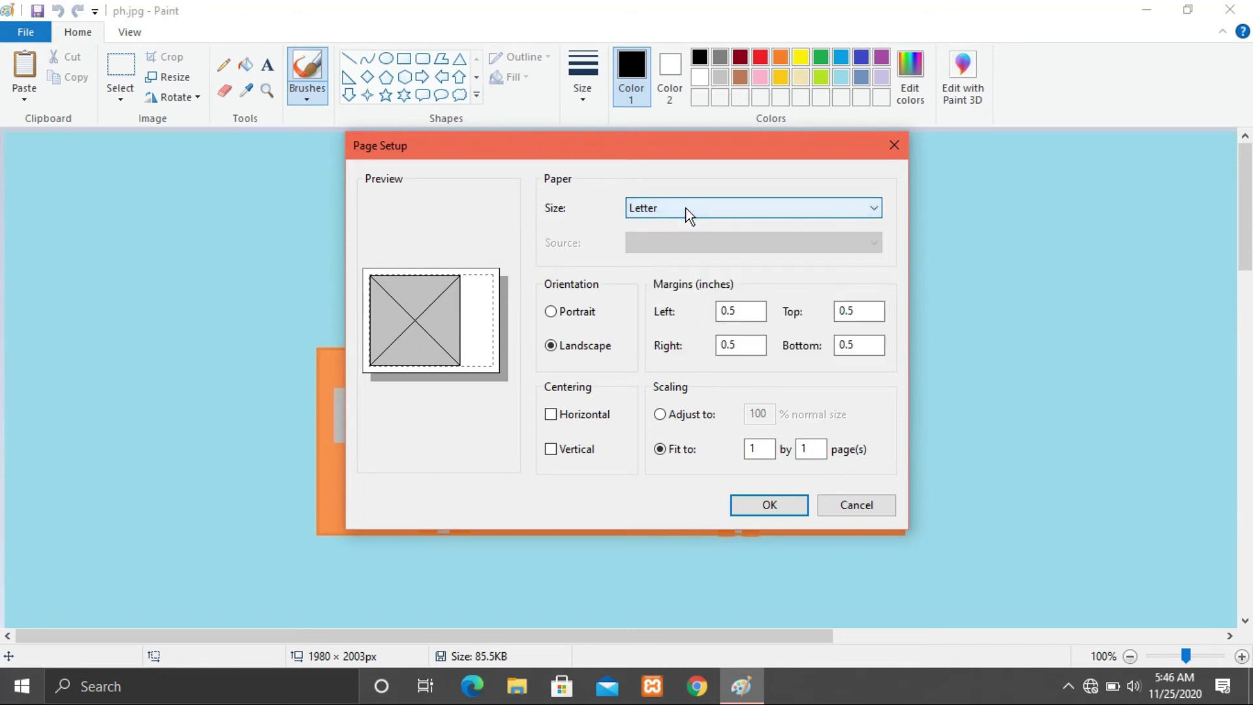
pyautogui.click(686, 209)
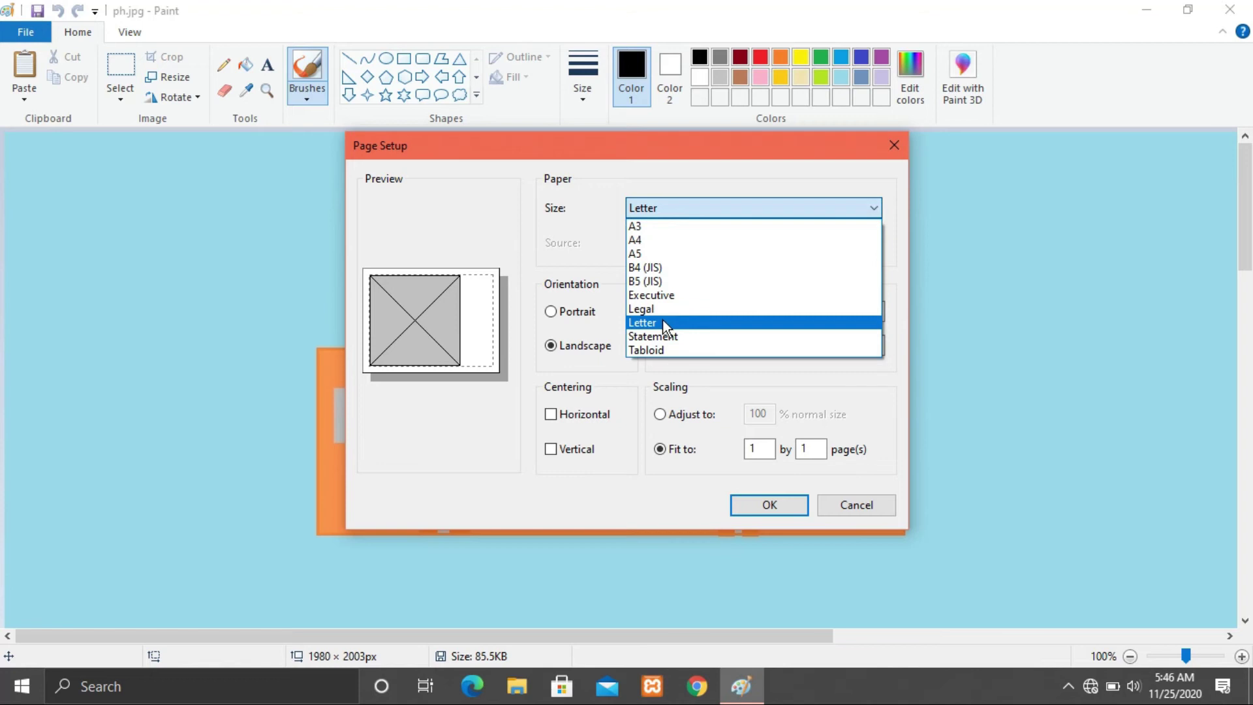
pyautogui.click(655, 241)
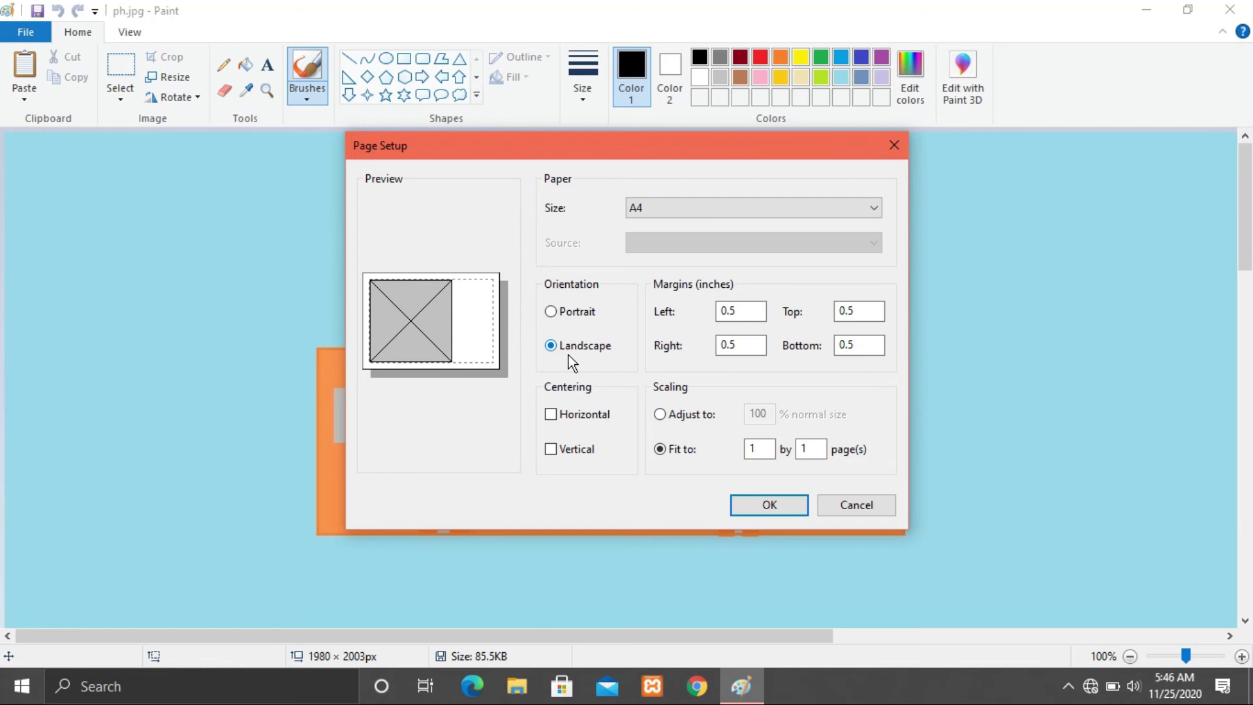
# Try portrait orientation, switch back to landscape, and accept the page setup
pyautogui.click(552, 312)
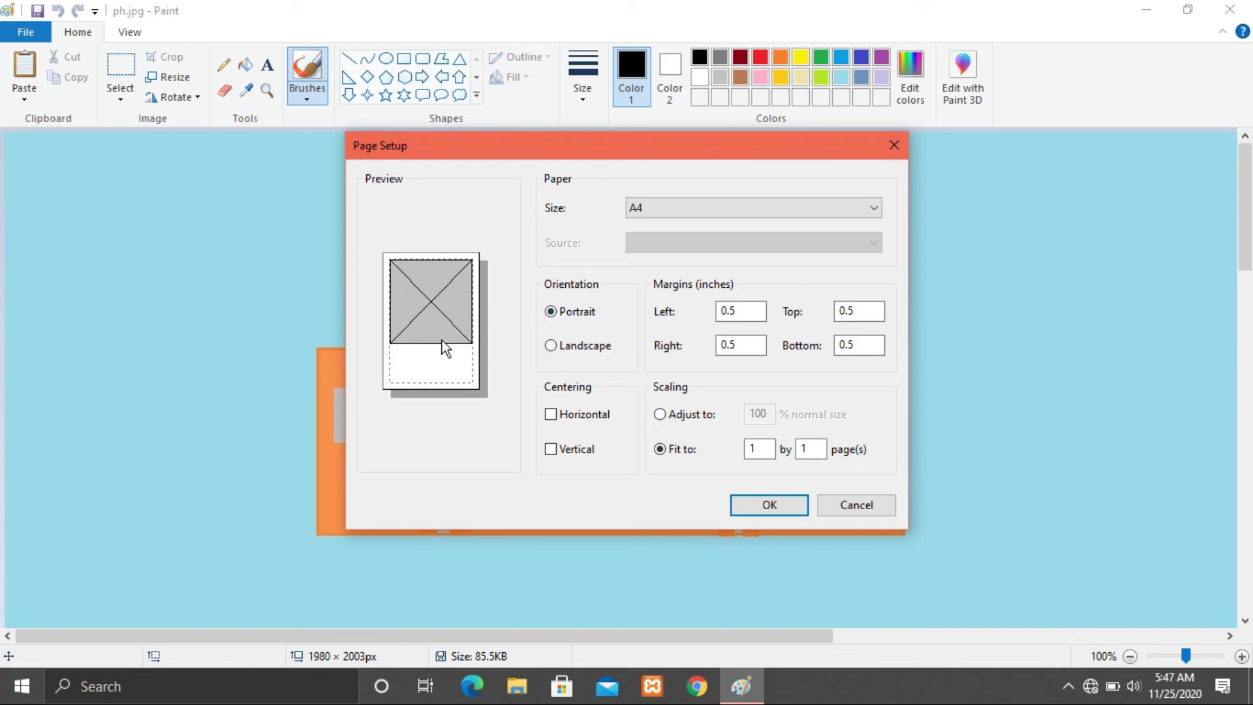
pyautogui.click(550, 346)
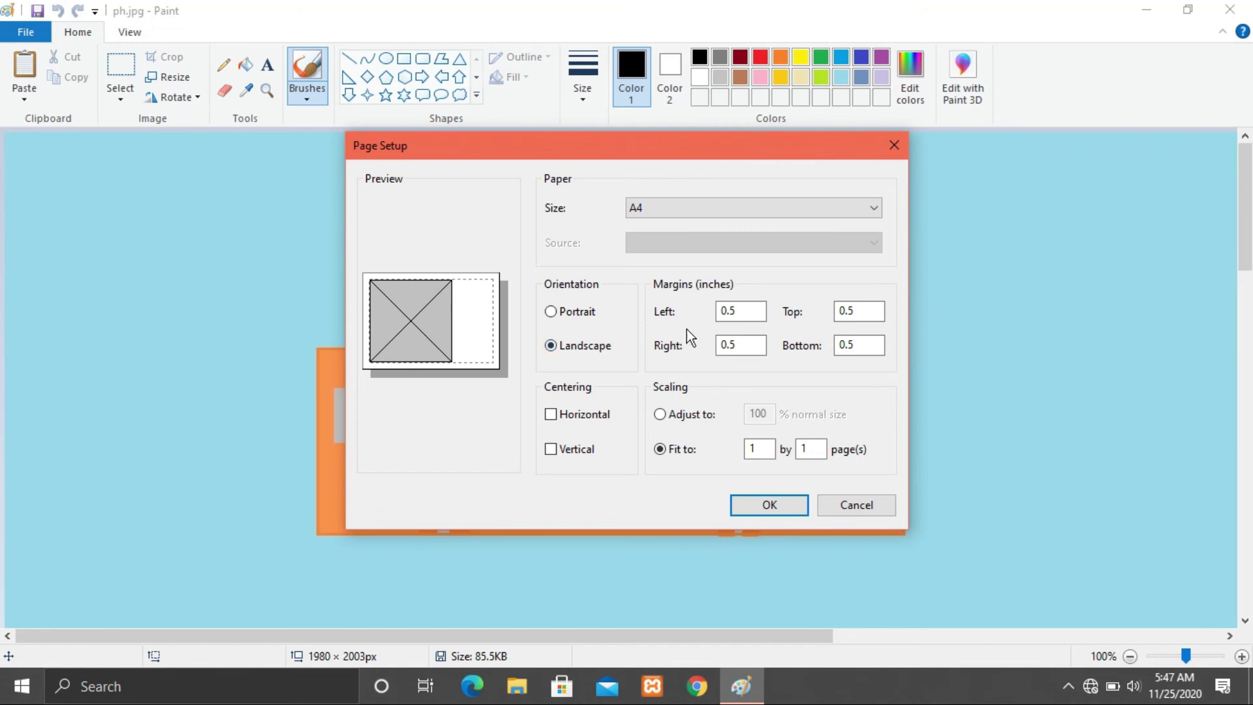
pyautogui.click(736, 318)
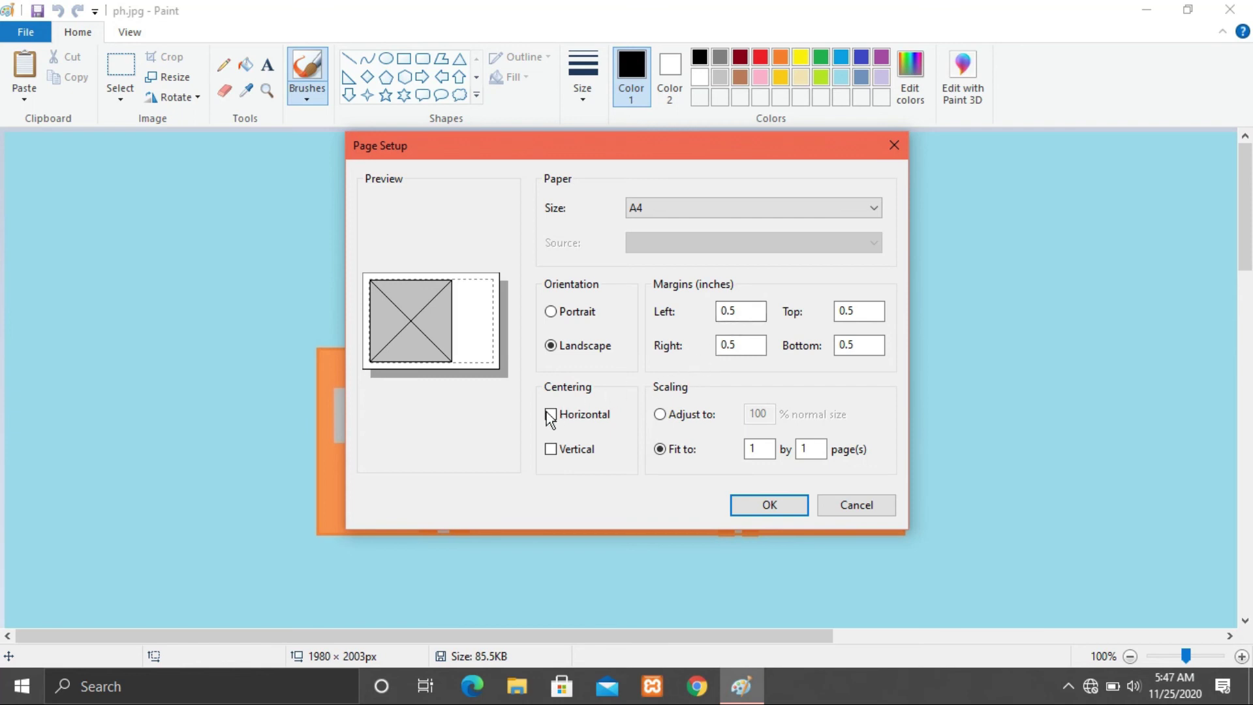
pyautogui.click(759, 516)
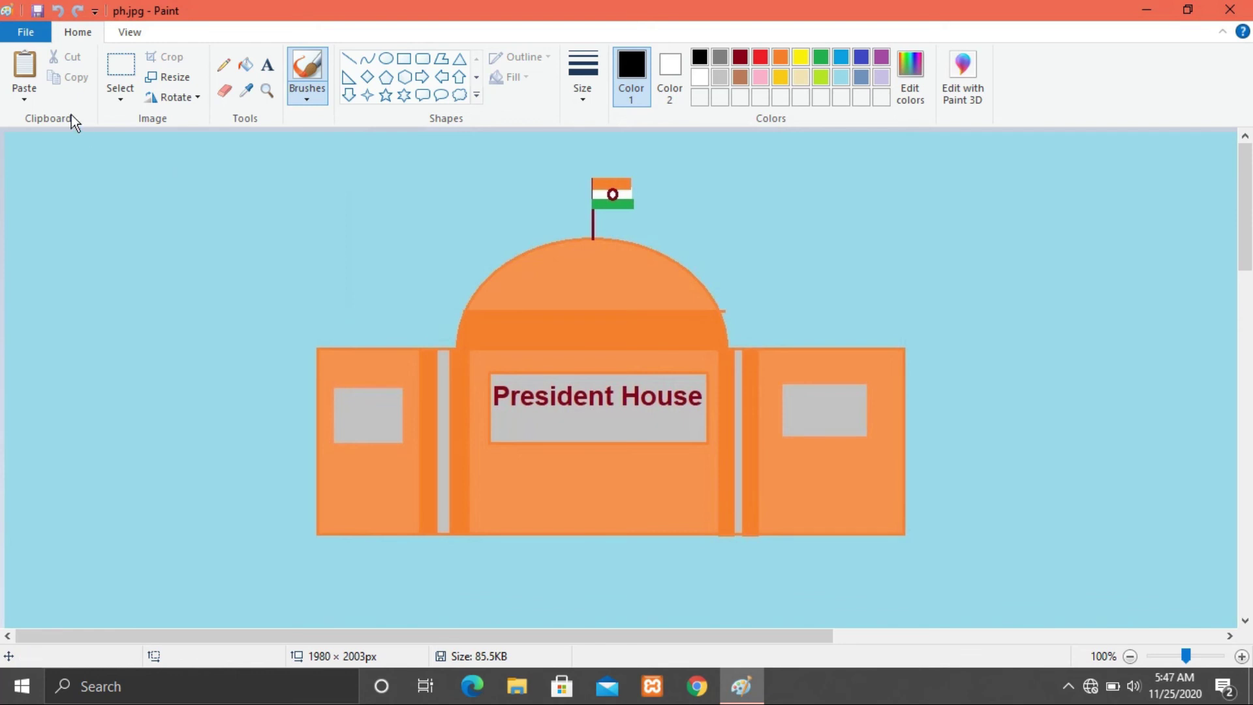
# Start printing the picture, set the number of copies to 3, and cancel the print job
pyautogui.click(26, 32)
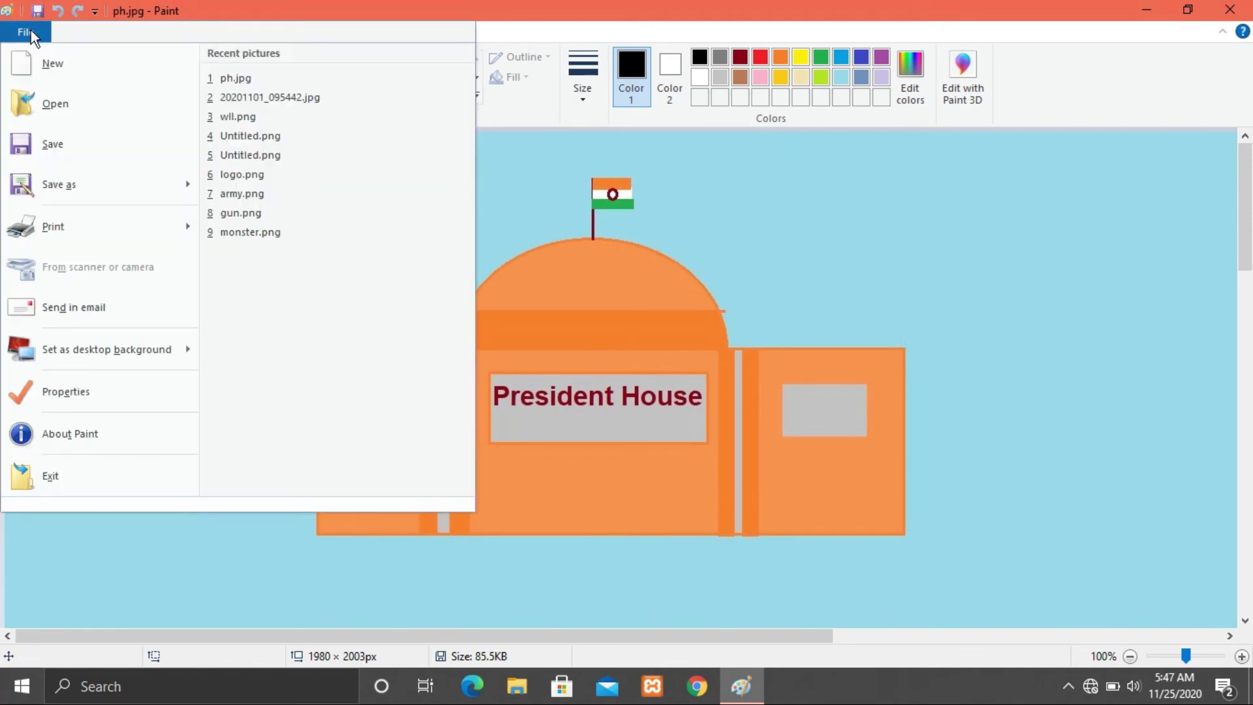
pyautogui.moveTo(132, 237)
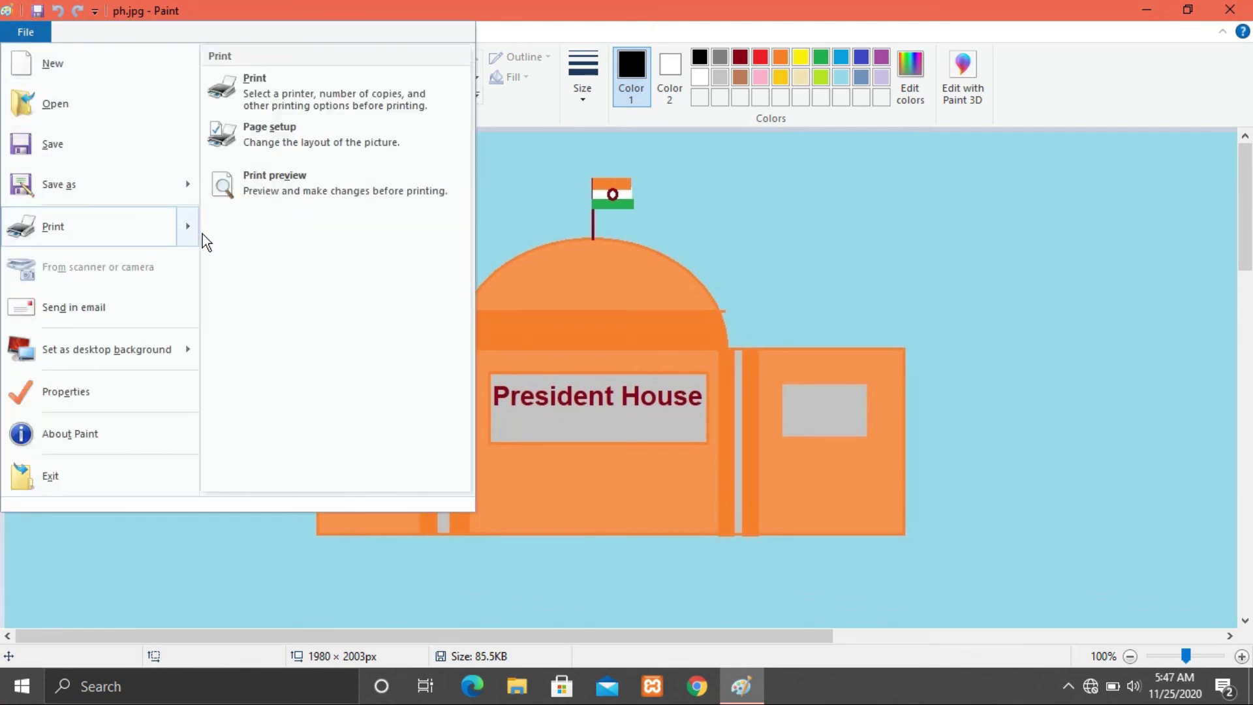
pyautogui.click(271, 93)
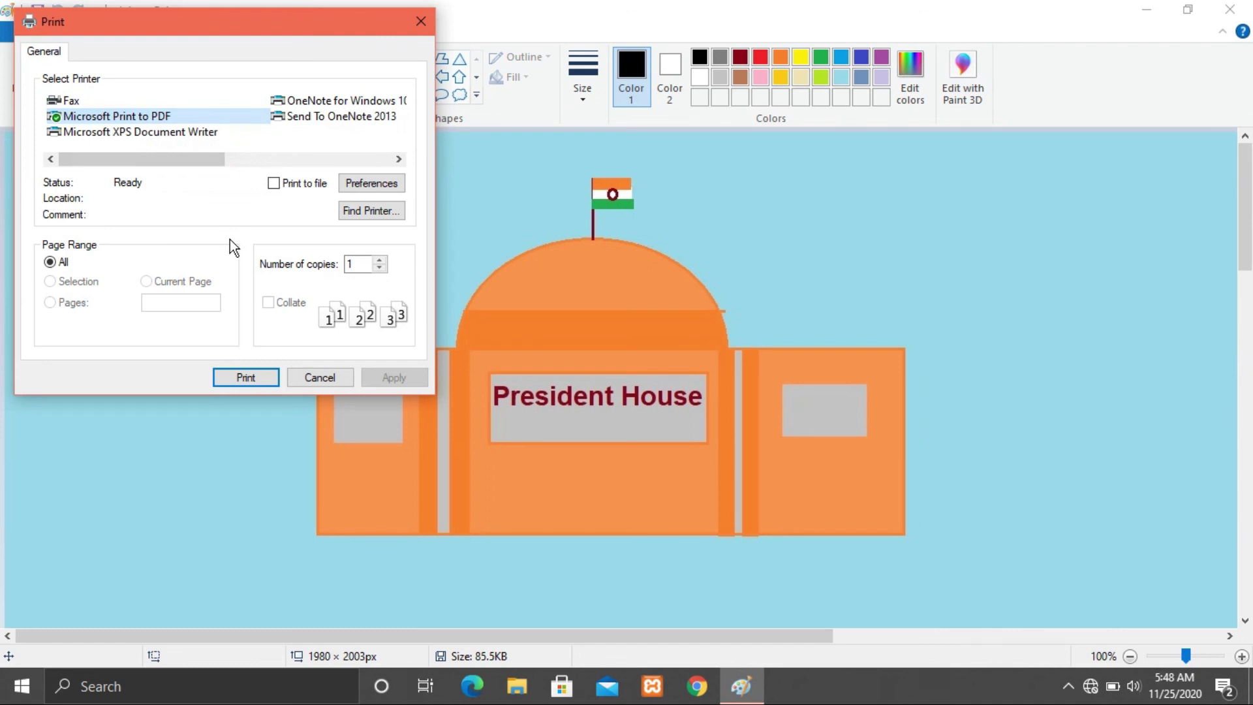
pyautogui.click(358, 265)
pyautogui.click(357, 265)
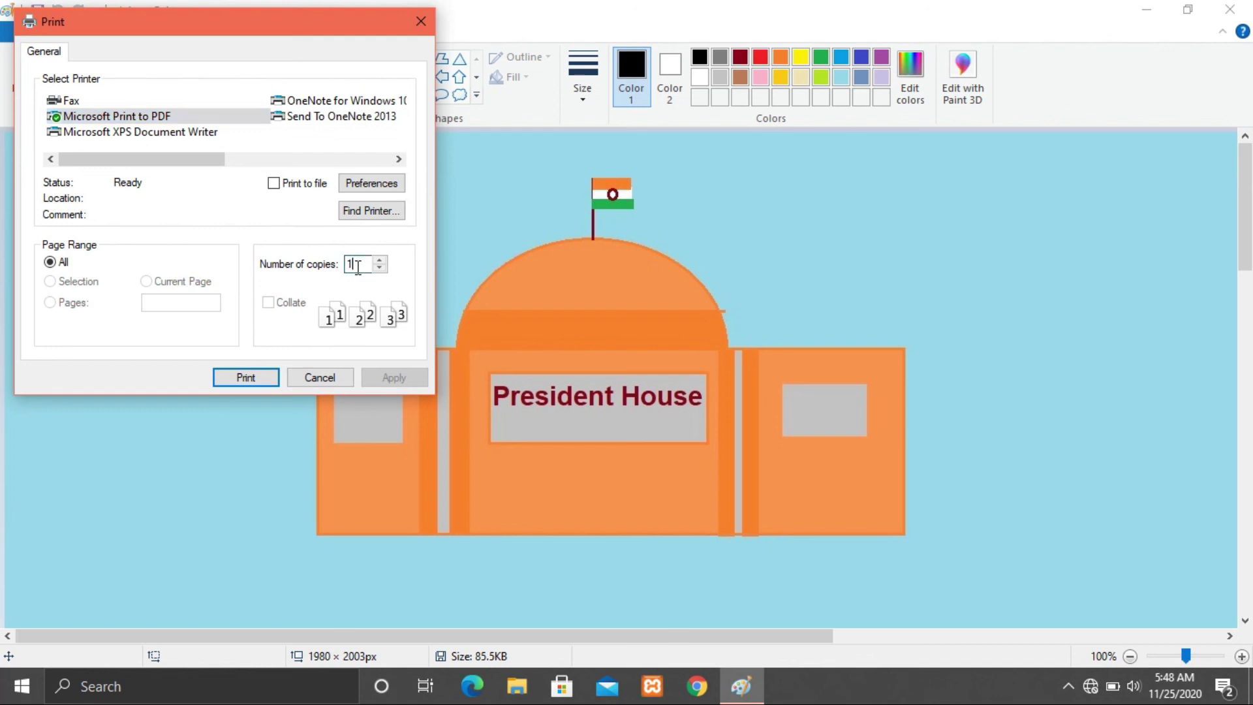
pyautogui.press('BackSpace')
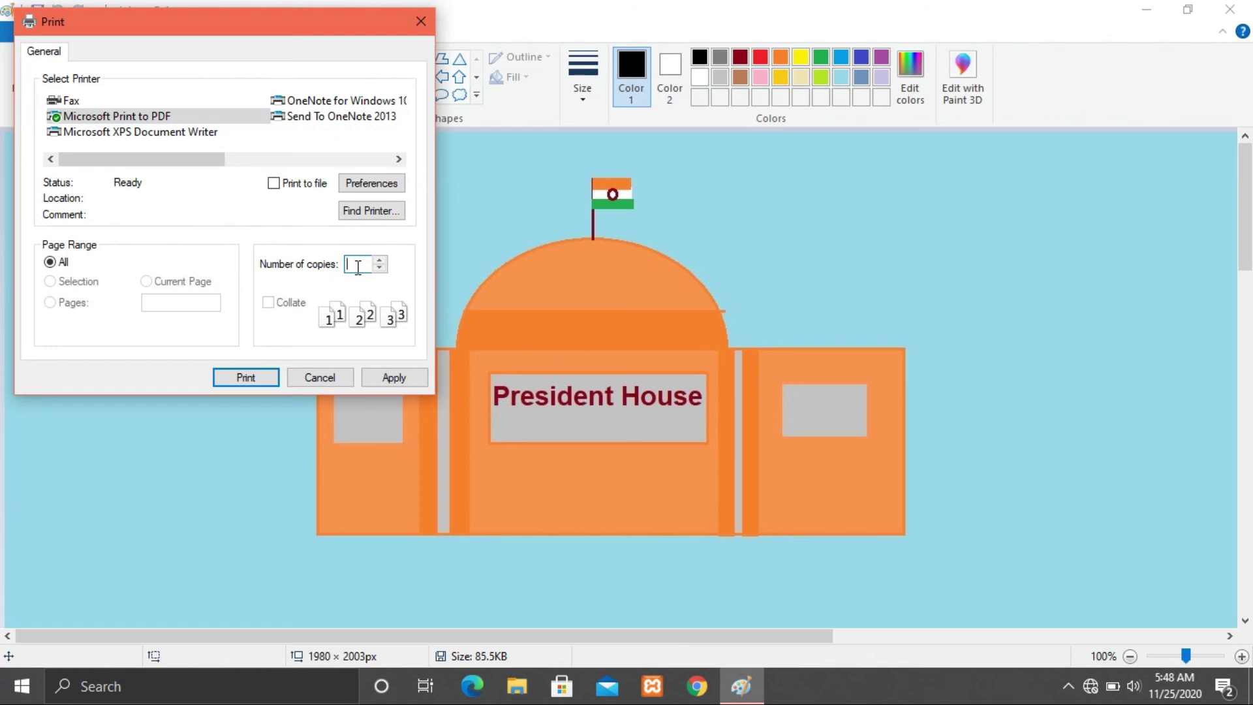
pyautogui.write('3')
pyautogui.click(307, 381)
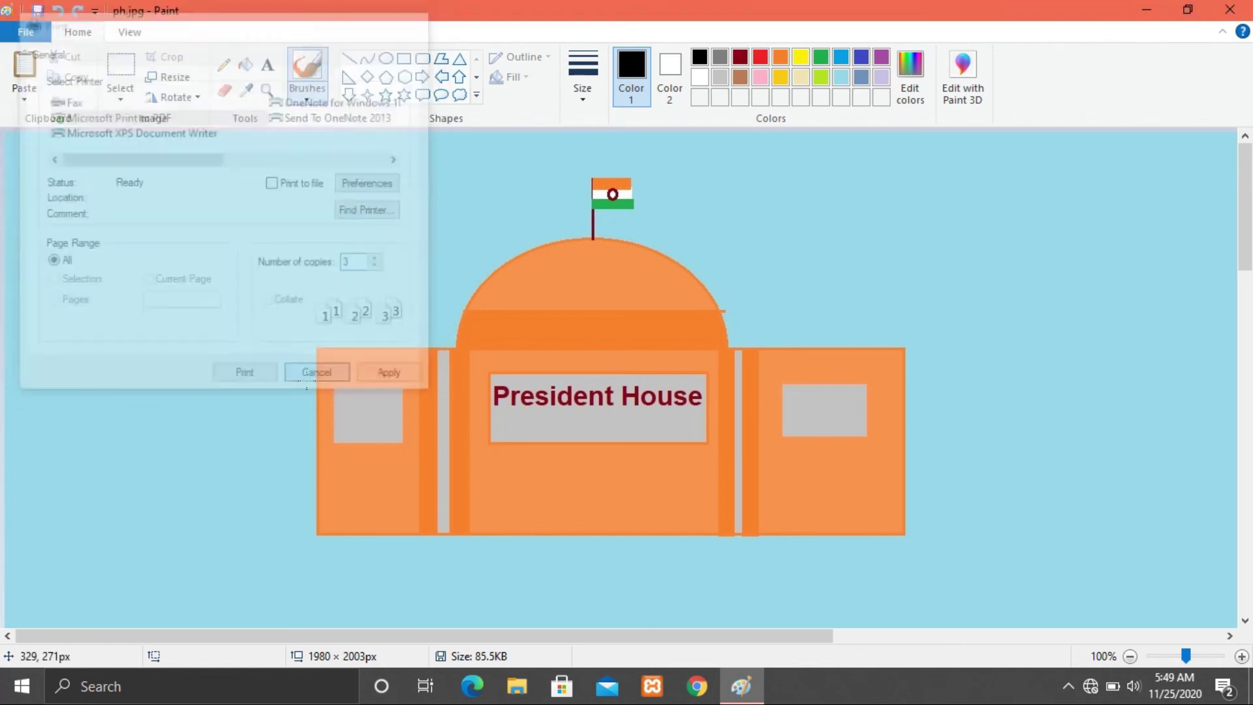